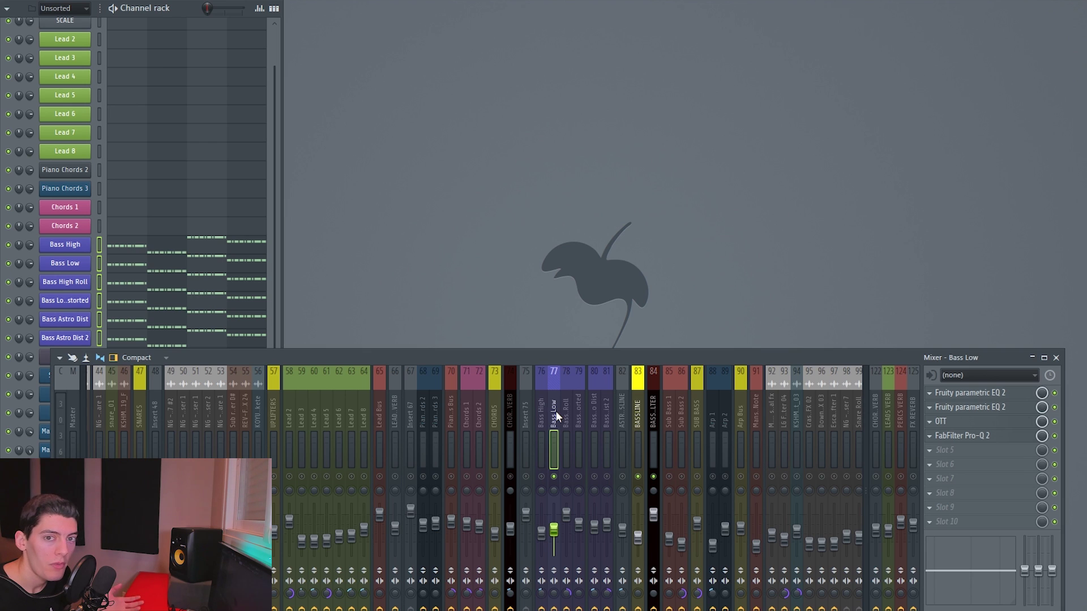
- Play the soloed Bass Low track and examine its two Fruity parametric EQ 2, OTT and FabFilter Pro-Q 2 effects
key(space)
key(space)
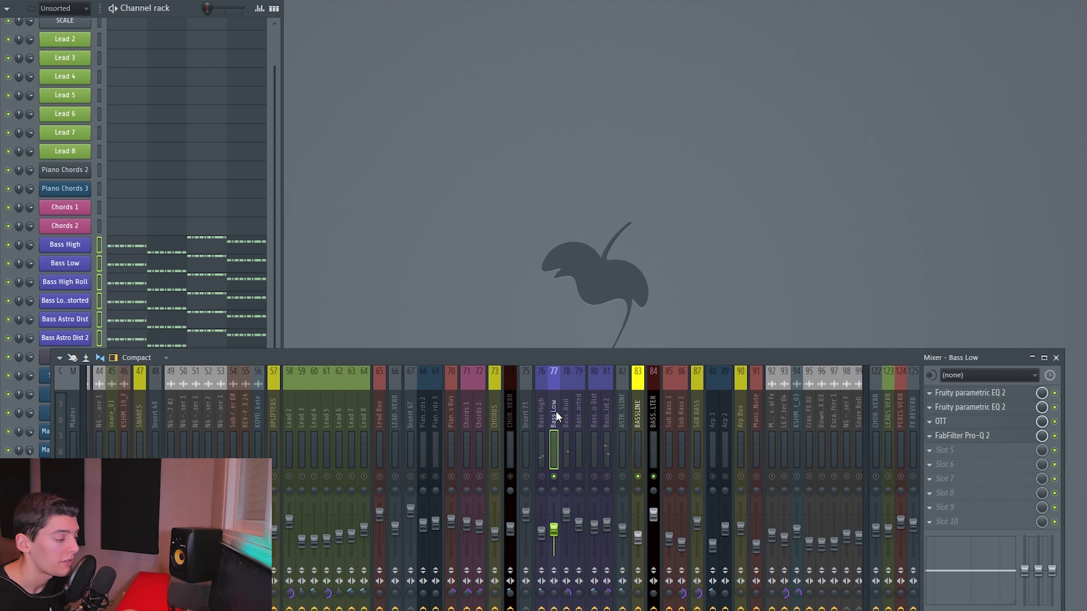
click(970, 394)
click(970, 393)
click(972, 408)
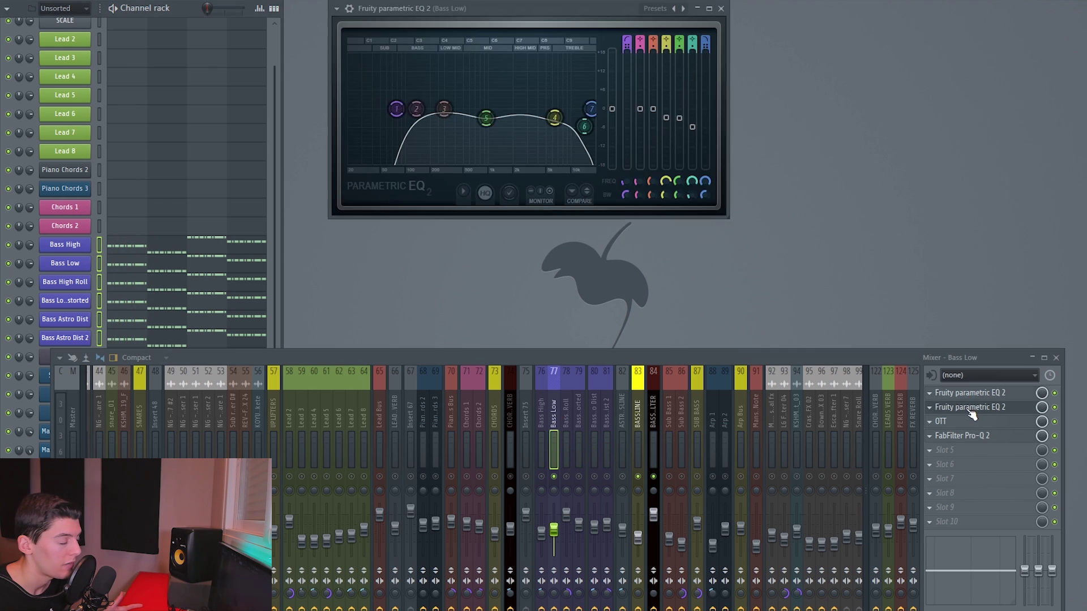
click(973, 409)
click(950, 422)
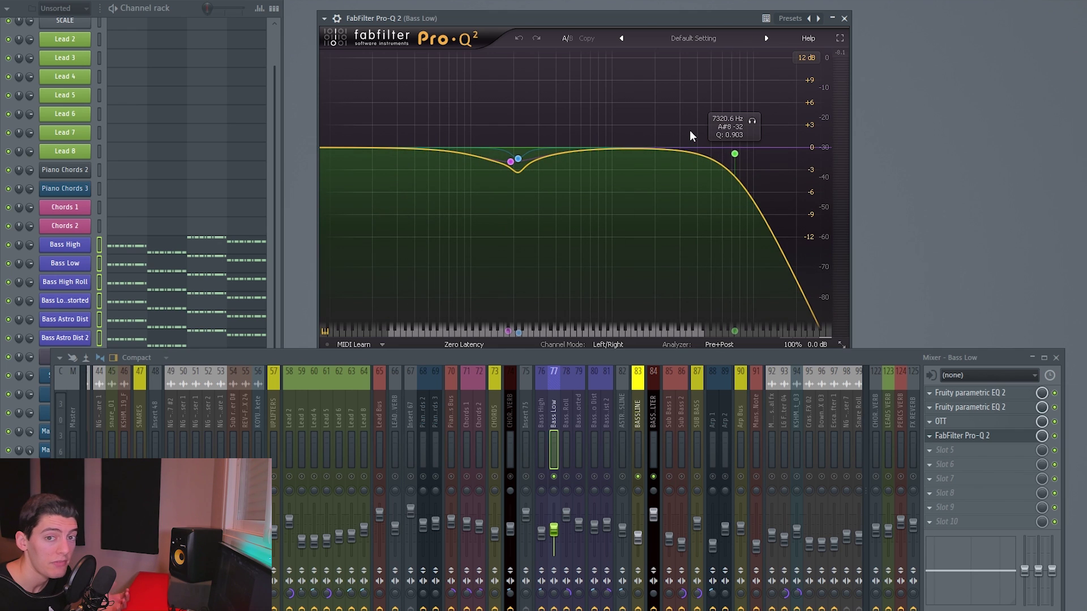
- Audition the Bass High Roll track and examine the Fruity parametric EQ 2 on Bass Low Distorted
key(Right)
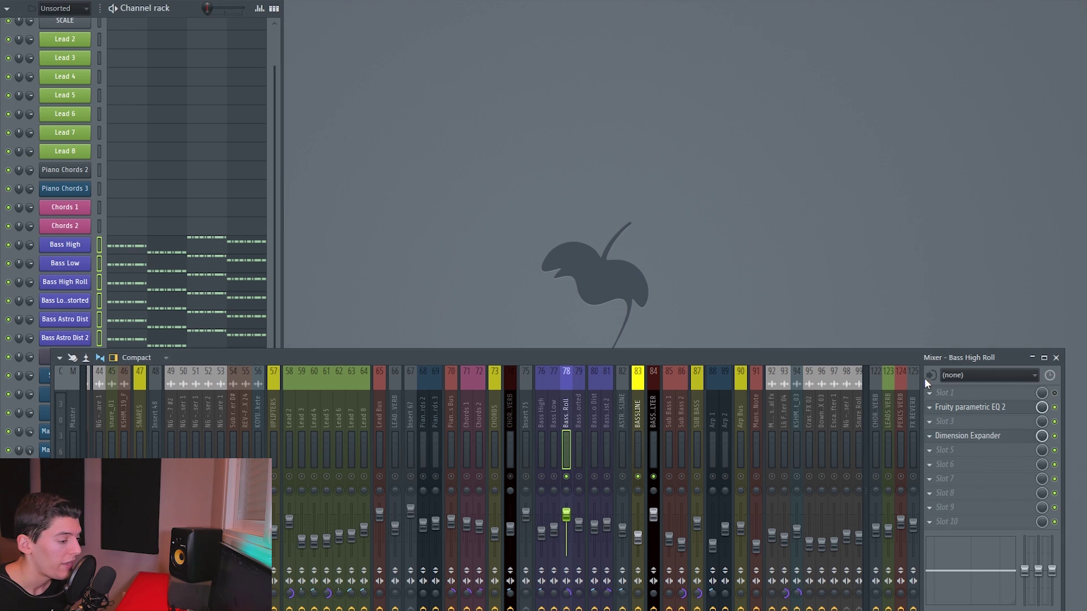
key(space)
key(space)
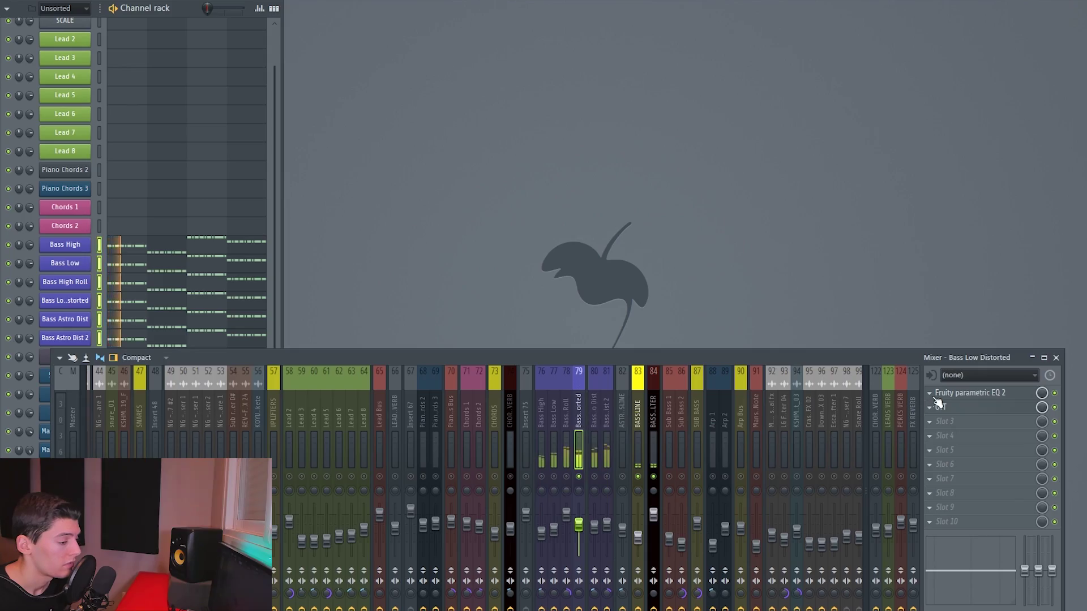
click(965, 393)
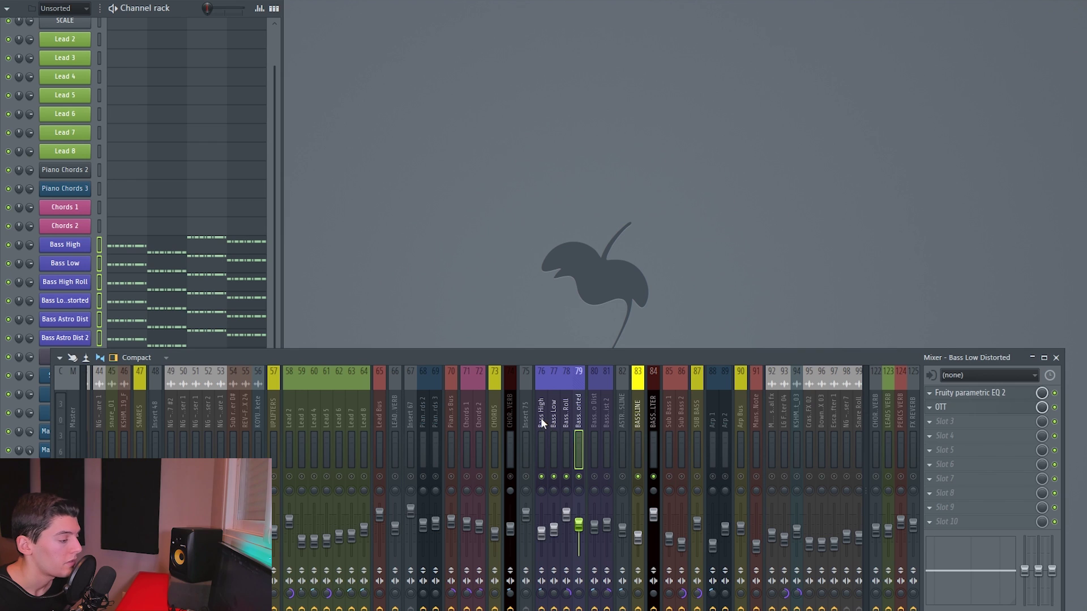
- Play the Bass High, Bass Low, Bass High Roll and Bass Low Distorted tracks together
click(553, 420)
click(566, 419)
click(577, 420)
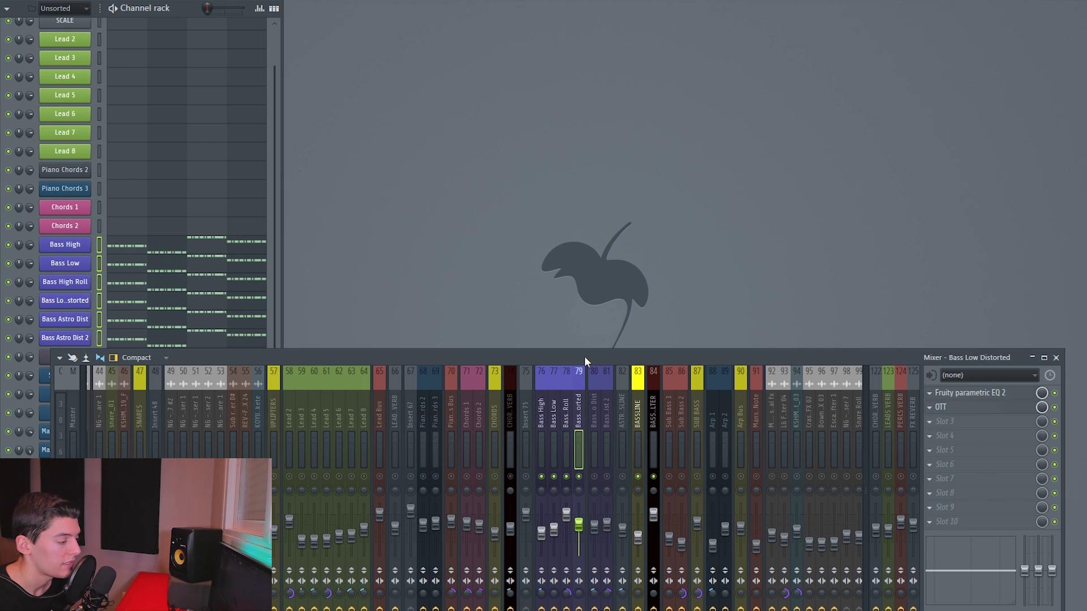
key(space)
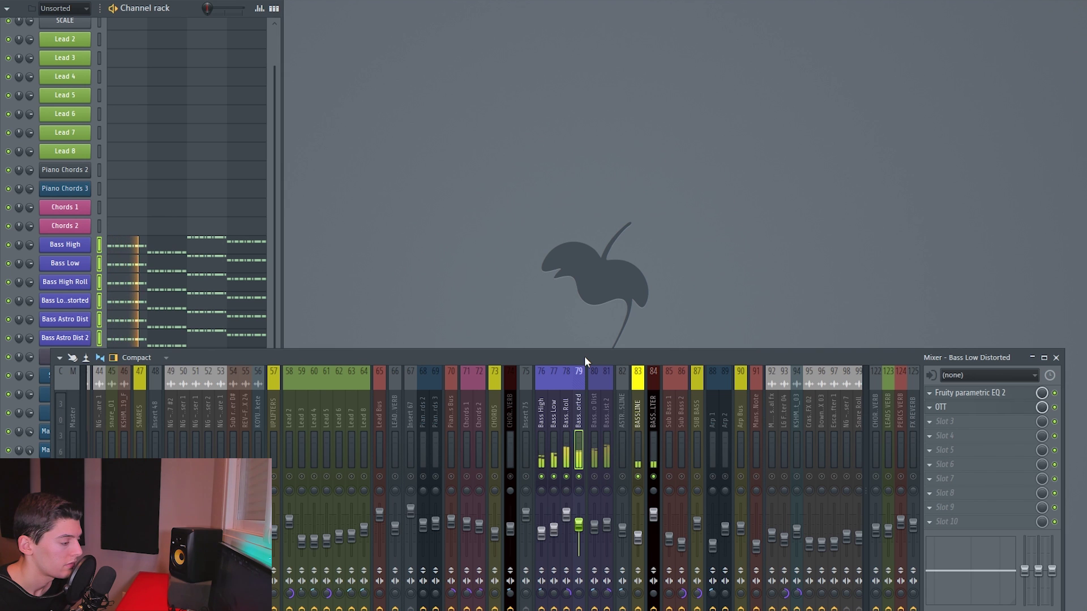
key(space)
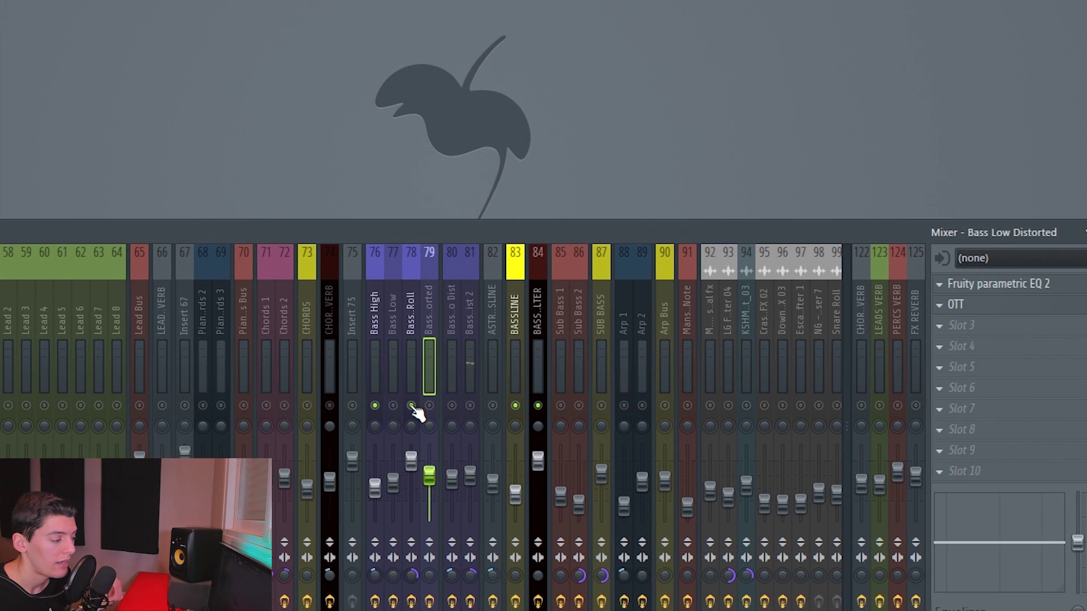
- Audition bass pairs: Bass High with High Roll, Bass Low with Low Distorted, Bass High with Bass Low, and High Roll with Low Distorted
key(space)
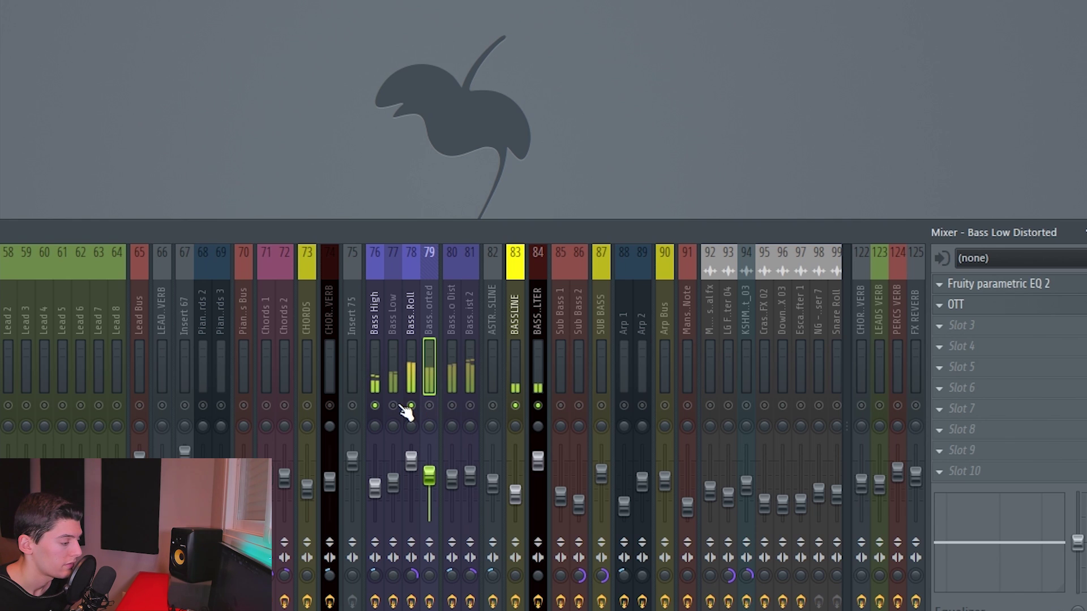
right_click(392, 405)
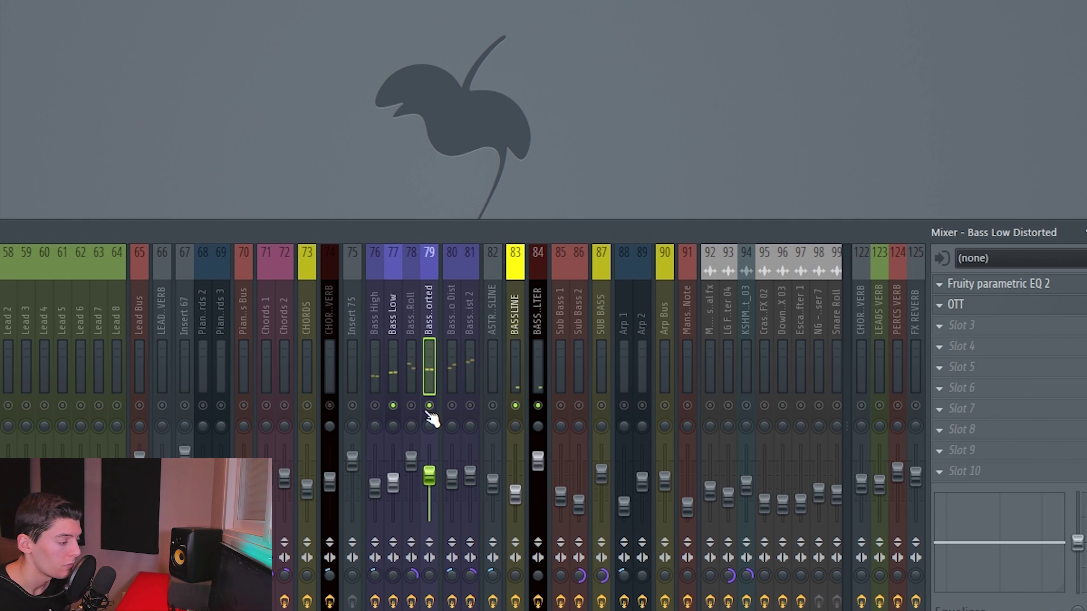
key(space)
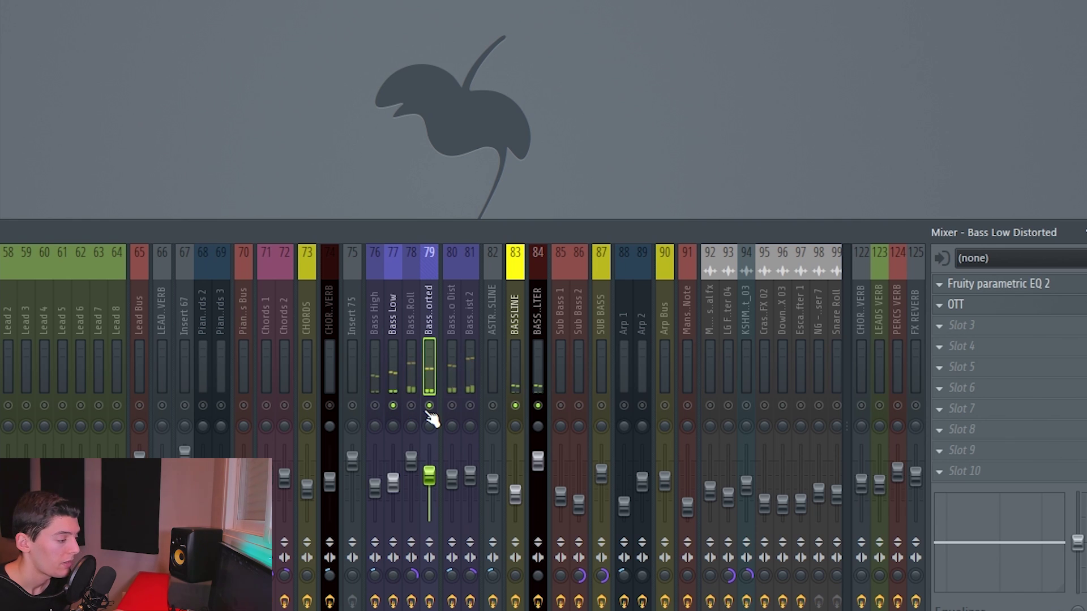
click(375, 406)
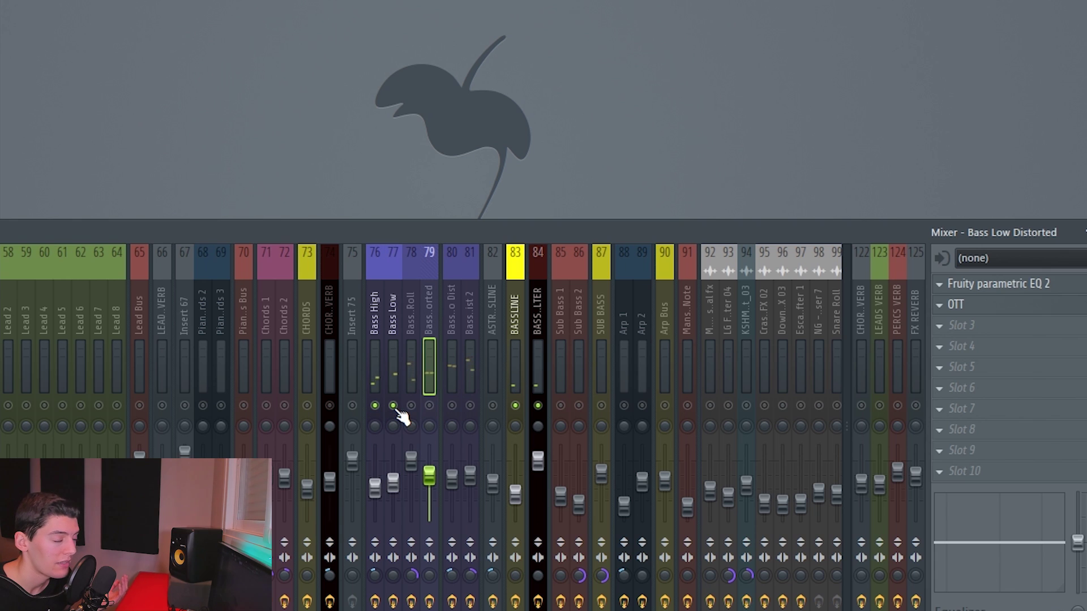
key(space)
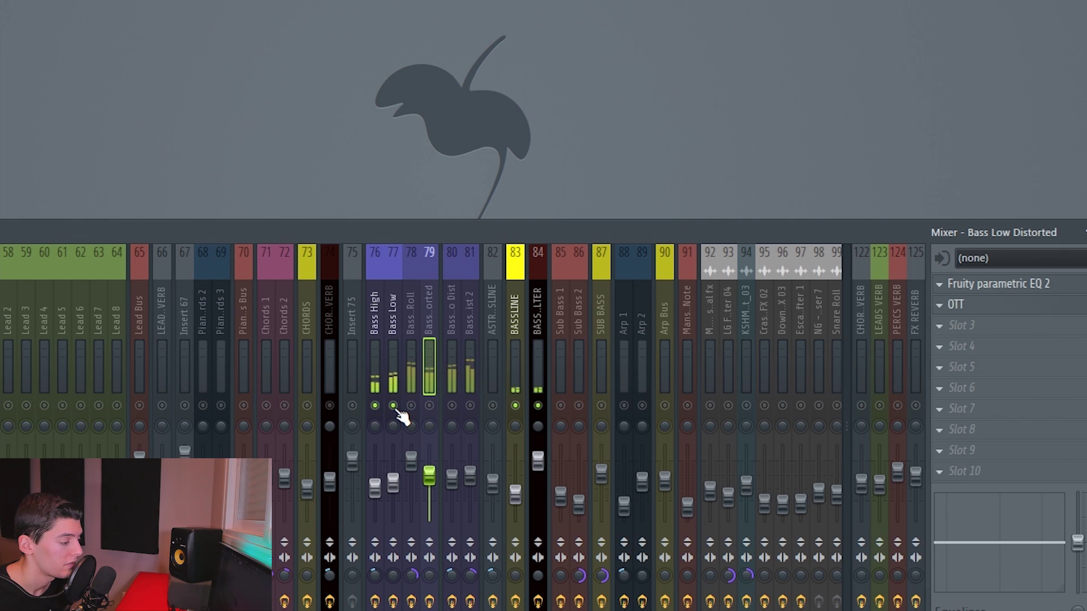
click(429, 406)
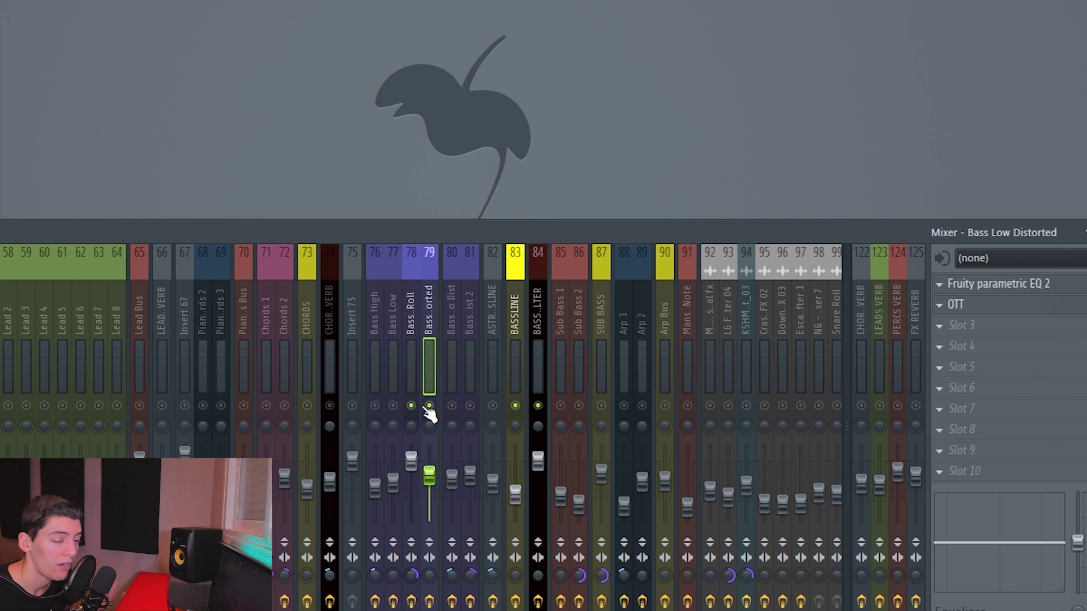
key(space)
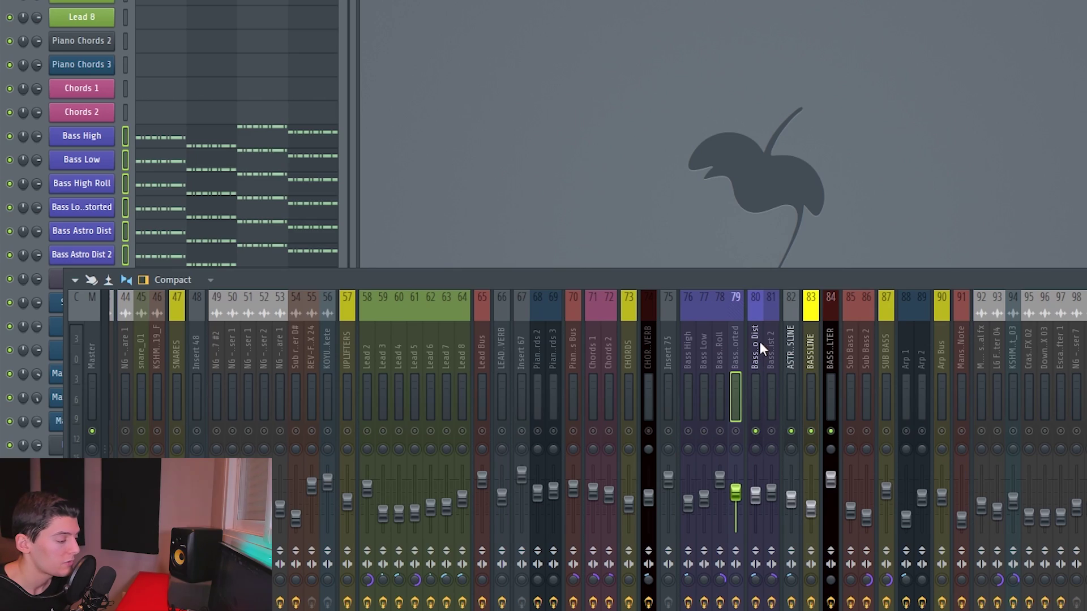
- Play the Bass Astro Dist track and bring in Bass Astro Dist 2 during playback
click(761, 341)
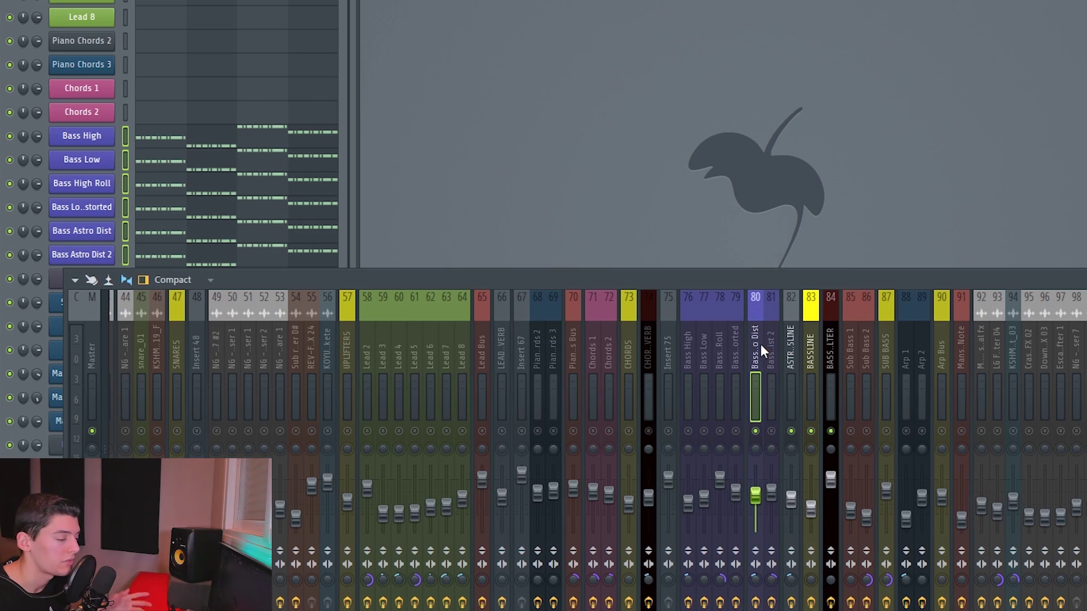
key(space)
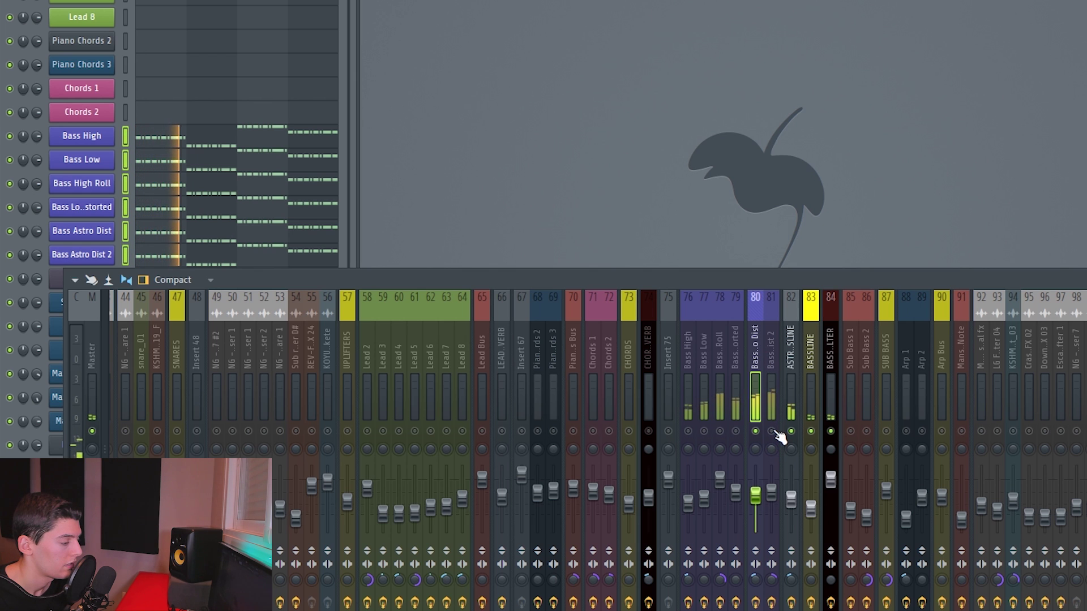
click(773, 433)
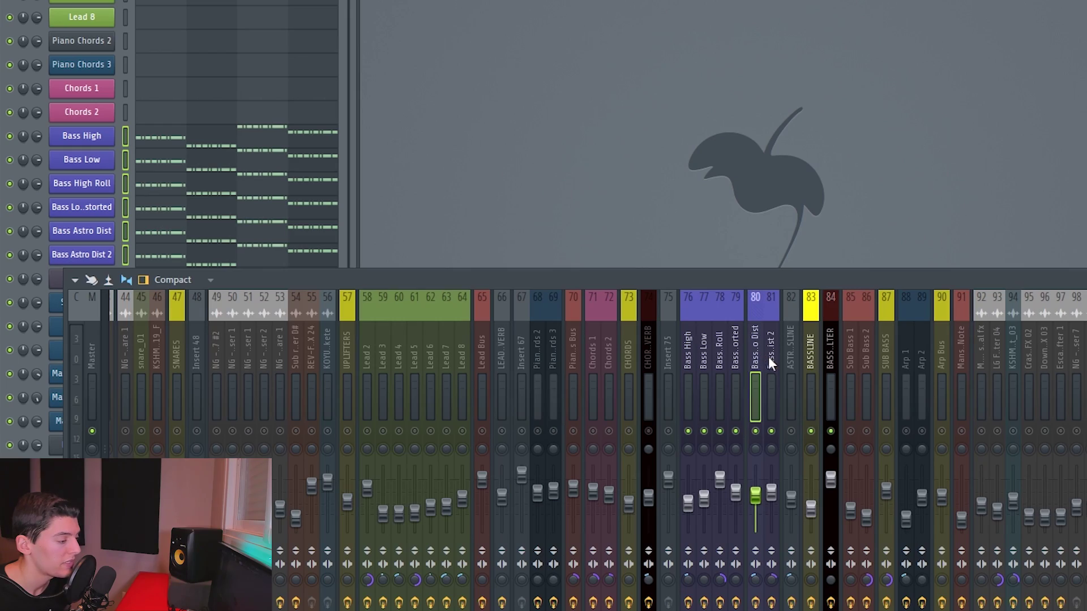
- Enable mixer track 82, the bus beside the Astro basses, and play all six bass layers together
click(770, 357)
click(791, 356)
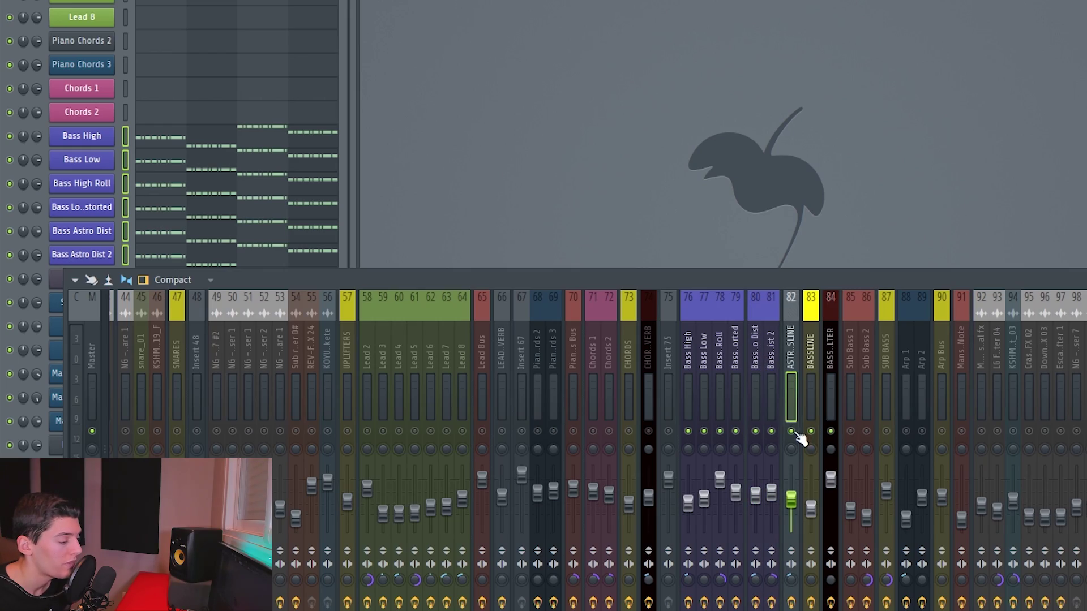
key(space)
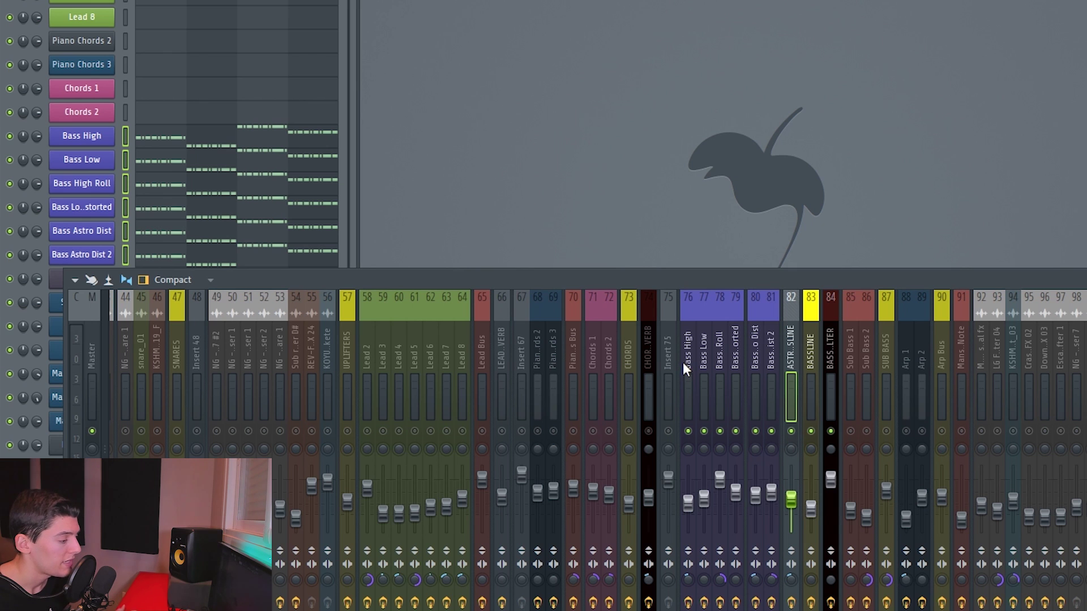
- During playback, mute and unmute Bass High, Bass Low, Bass High Roll and Bass Low Distorted in turn to hear each layer's contribution
key(space)
click(688, 431)
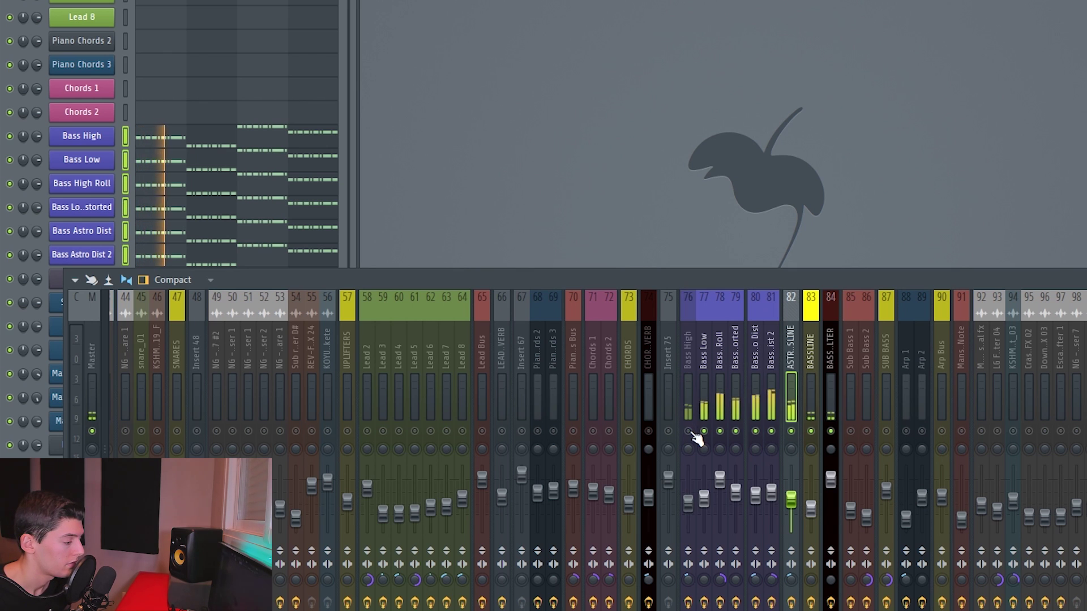
click(688, 431)
click(703, 431)
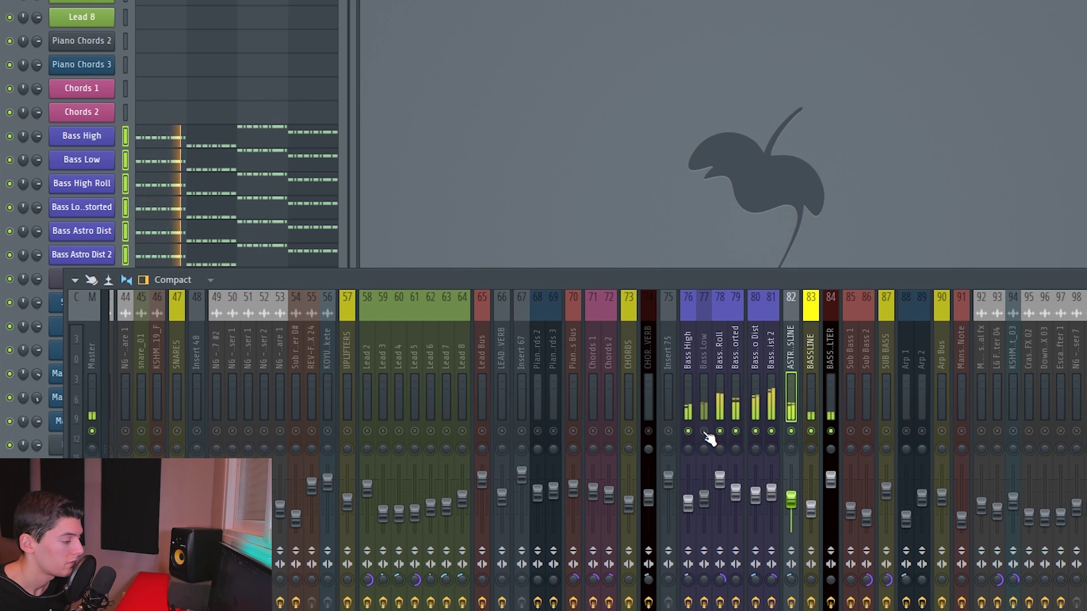
click(703, 432)
click(719, 431)
click(719, 431)
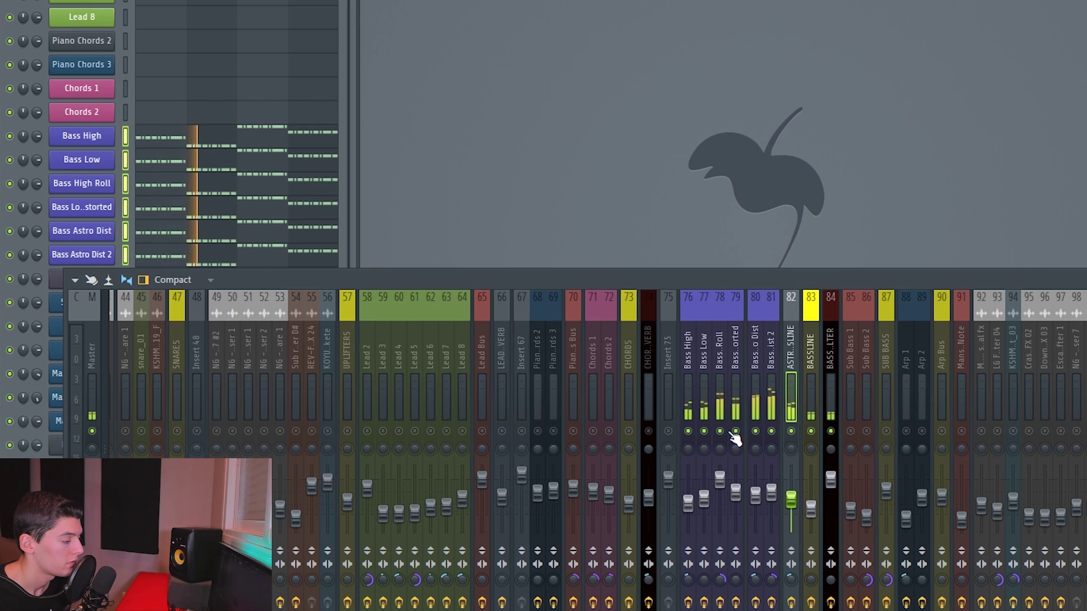
click(735, 431)
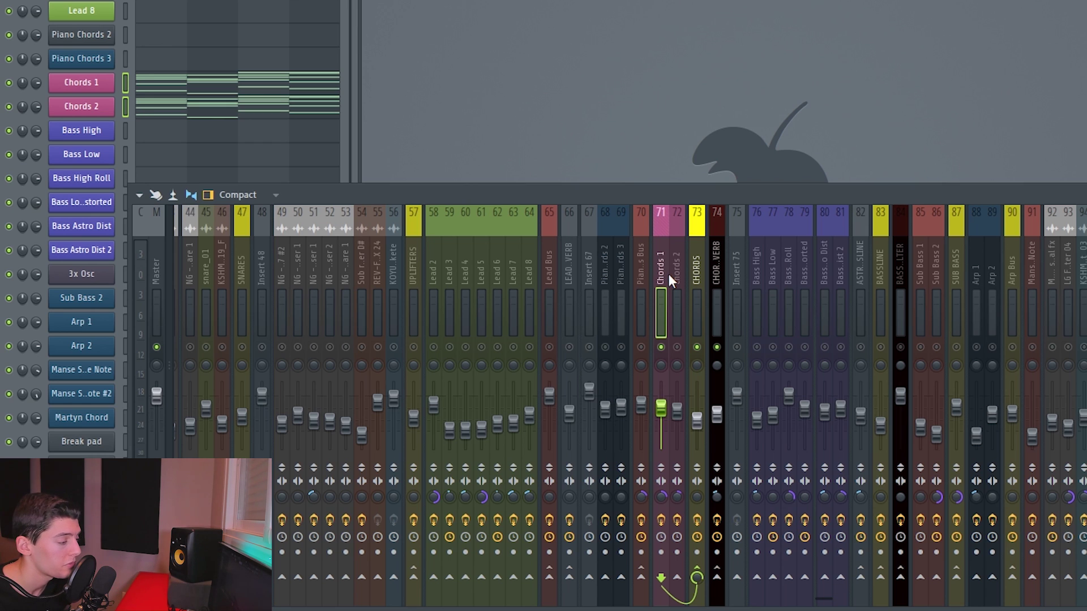
- Audition the Chords 1 and Chords 2 tracks one at a time in solo
key(space)
key(space)
right_click(677, 347)
key(space)
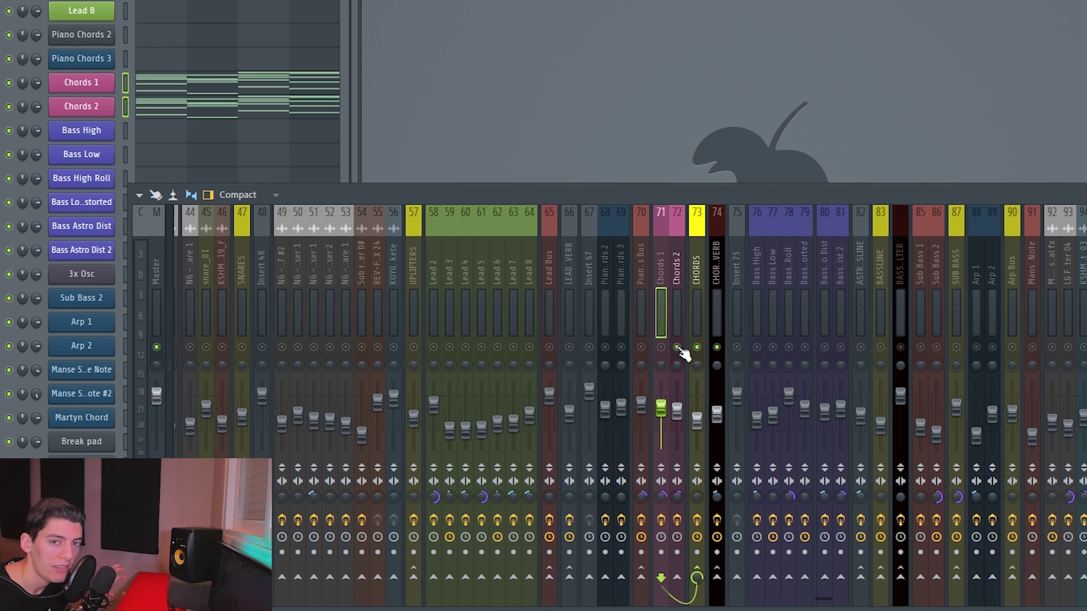
right_click(677, 348)
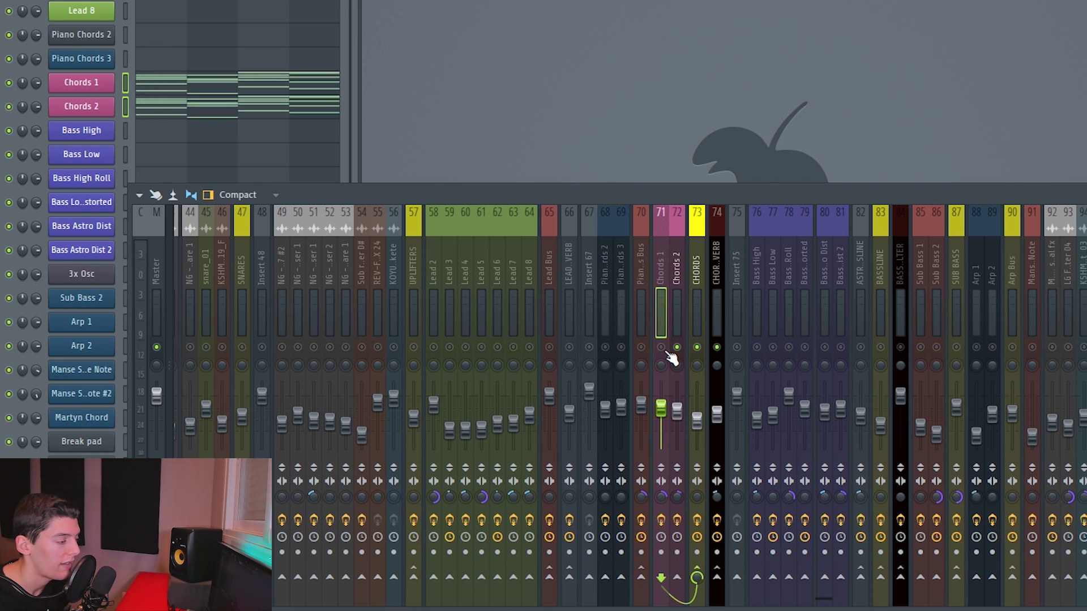
key(space)
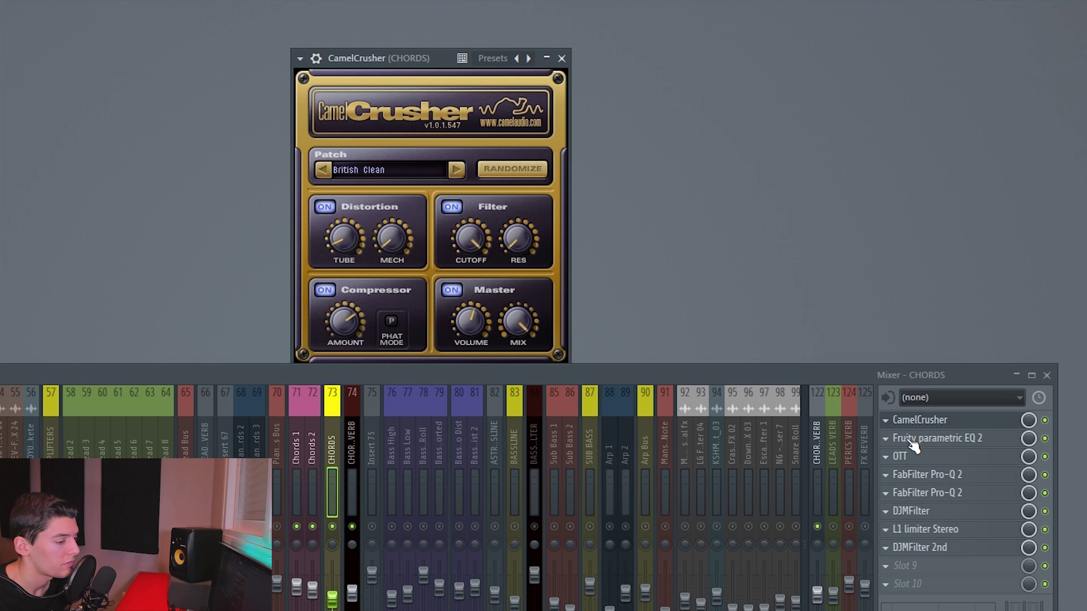
- Examine the Fruity parametric EQ 2, OTT and both FabFilter Pro-Q 2 effects on the CHORDS bus
click(923, 441)
click(920, 462)
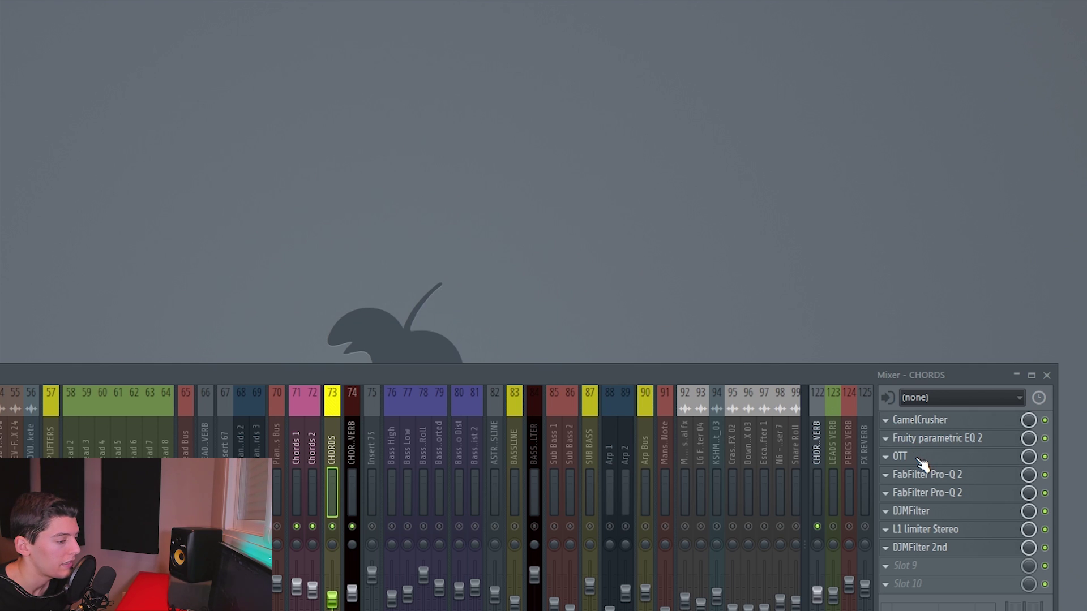
click(919, 458)
click(928, 476)
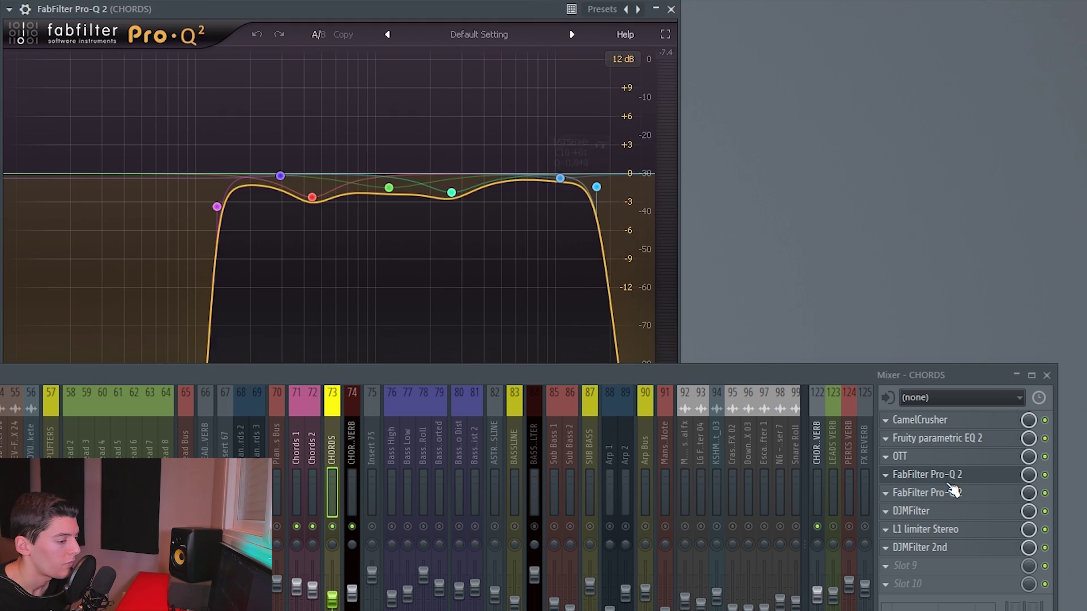
click(949, 493)
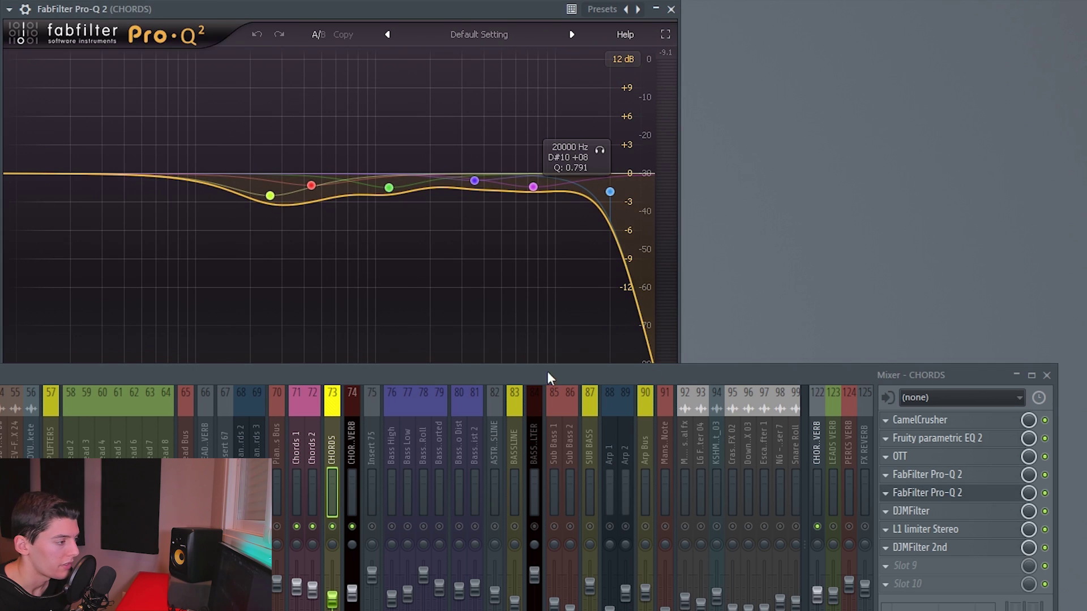
click(954, 500)
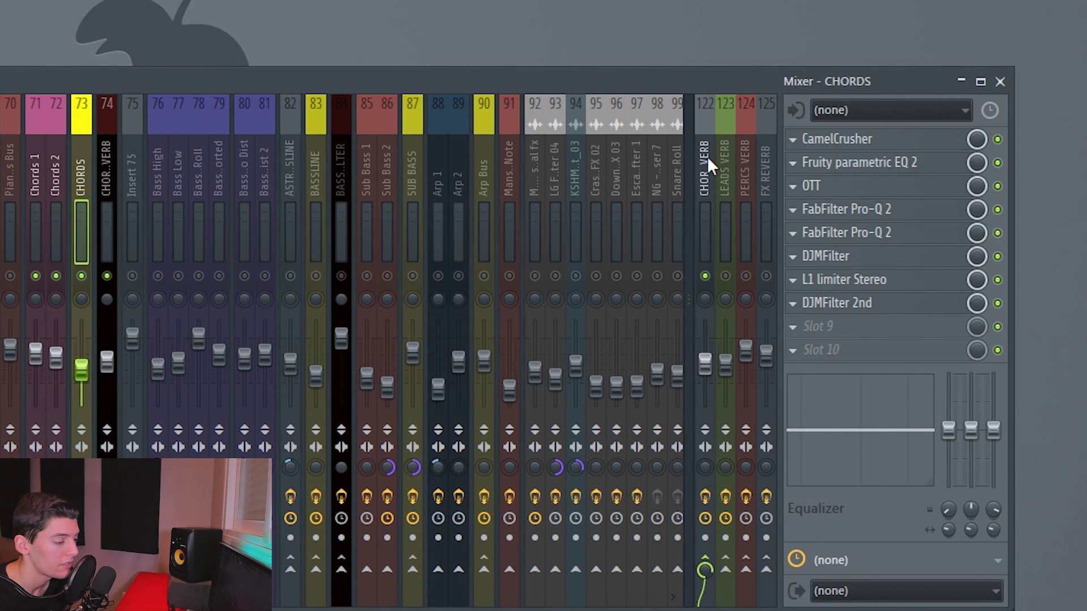
- Examine the Fruity delay 2 and ValhallaVintageVerb settings on the CHORDS VERB track
click(708, 156)
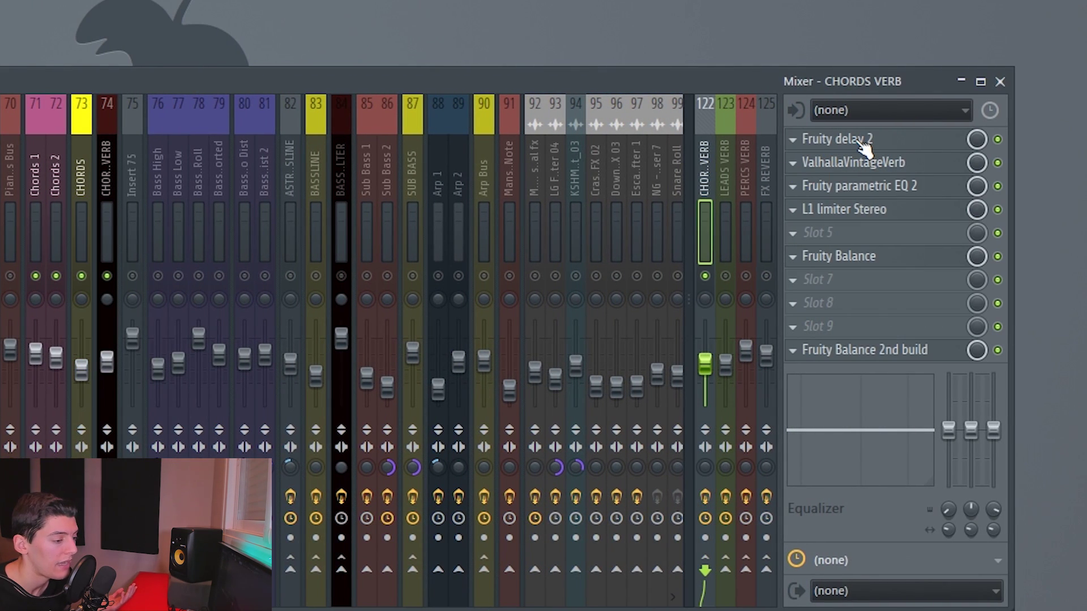
click(838, 139)
click(852, 163)
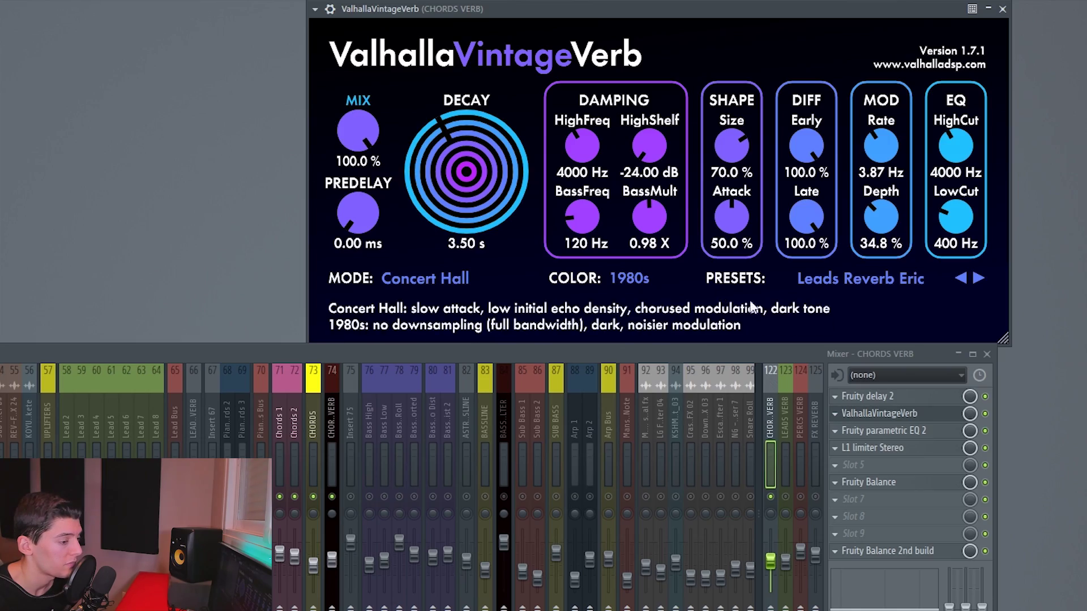
click(878, 413)
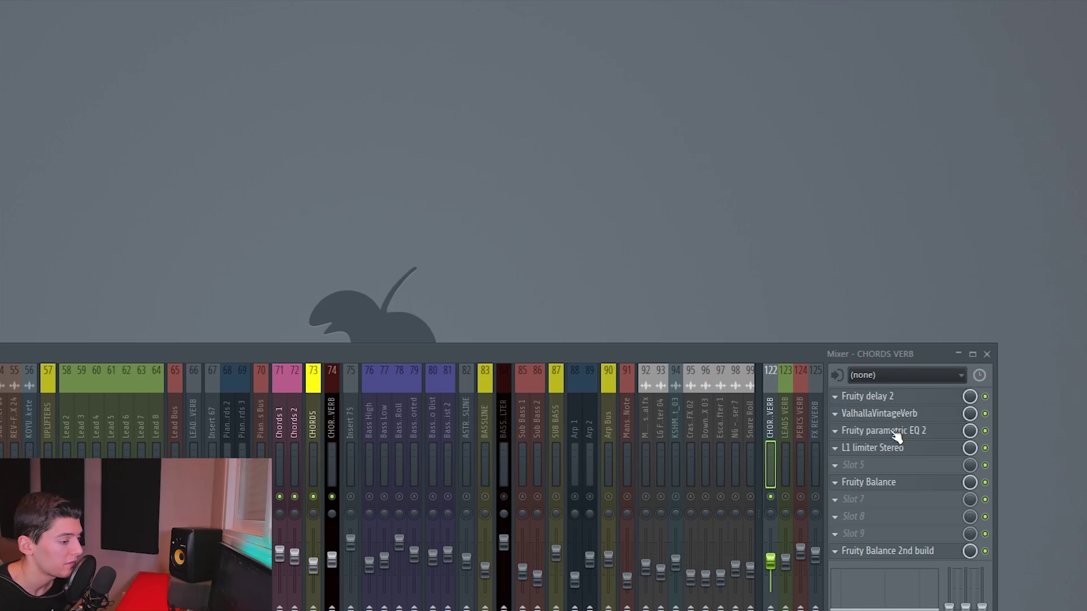
- Examine Fruity parametric EQ 2 on the CHORDS VERB track and how the CHORDS bus and its reverb are routed
click(896, 431)
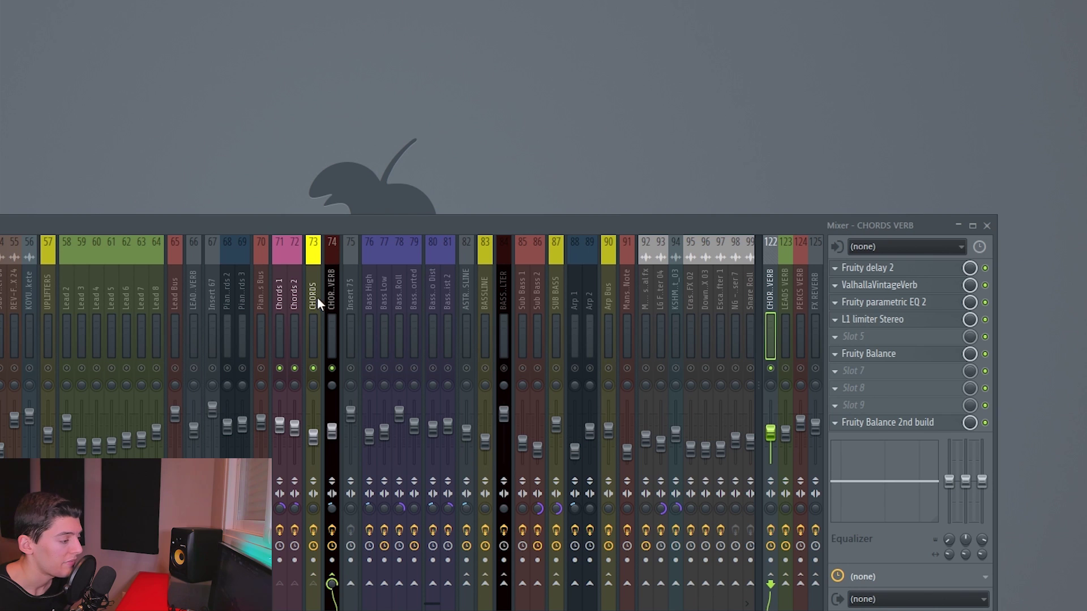
click(312, 295)
click(768, 295)
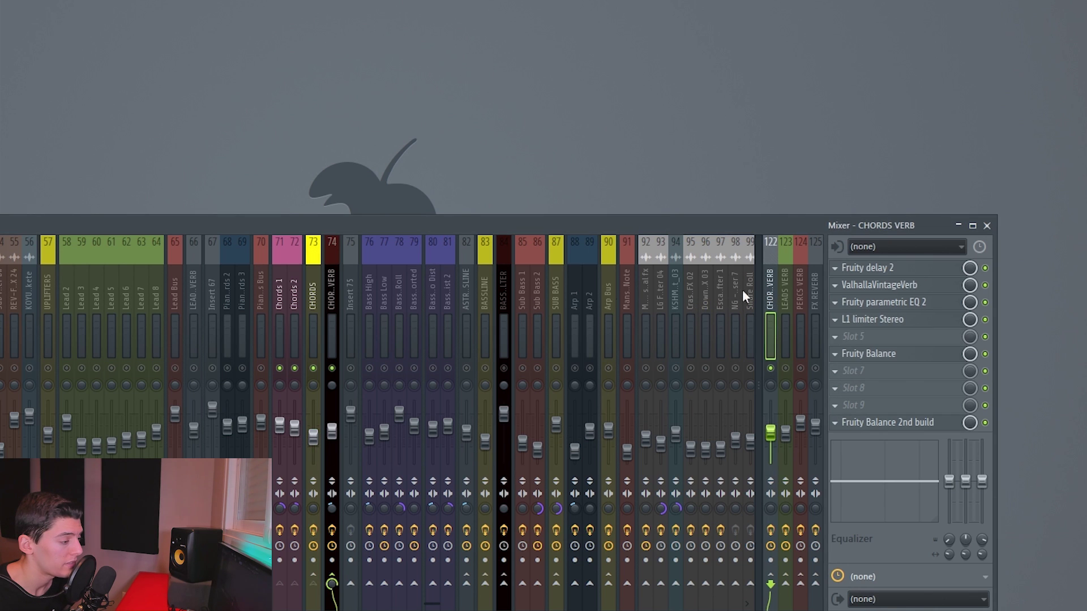
- Examine the OTT, CamelCrusher and both FabFilter Pro-Q 2 effects on the CHORDS + REVERB track
click(331, 281)
click(860, 288)
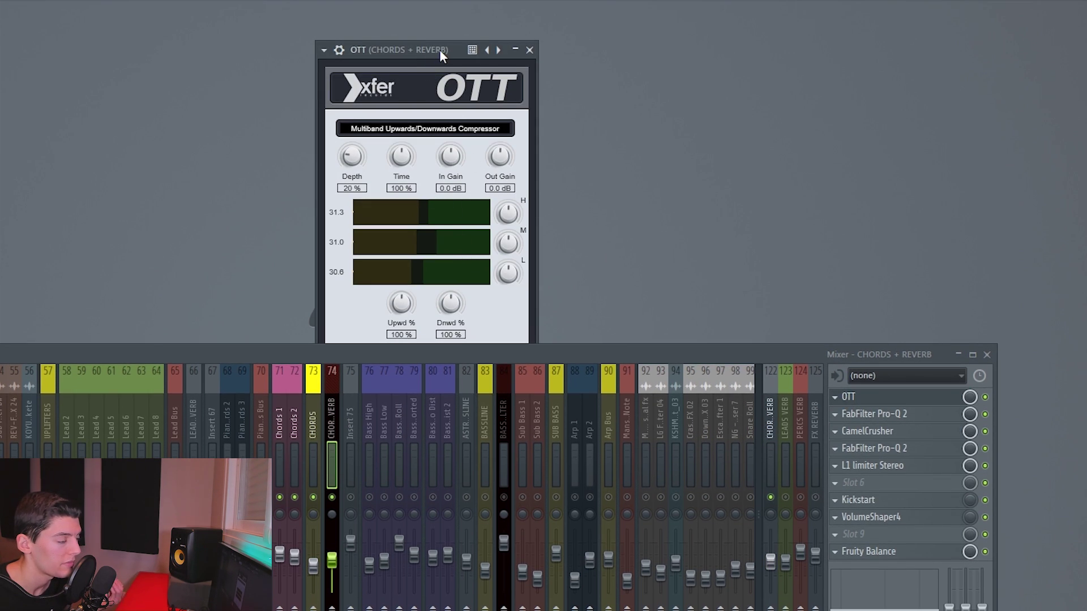
click(889, 416)
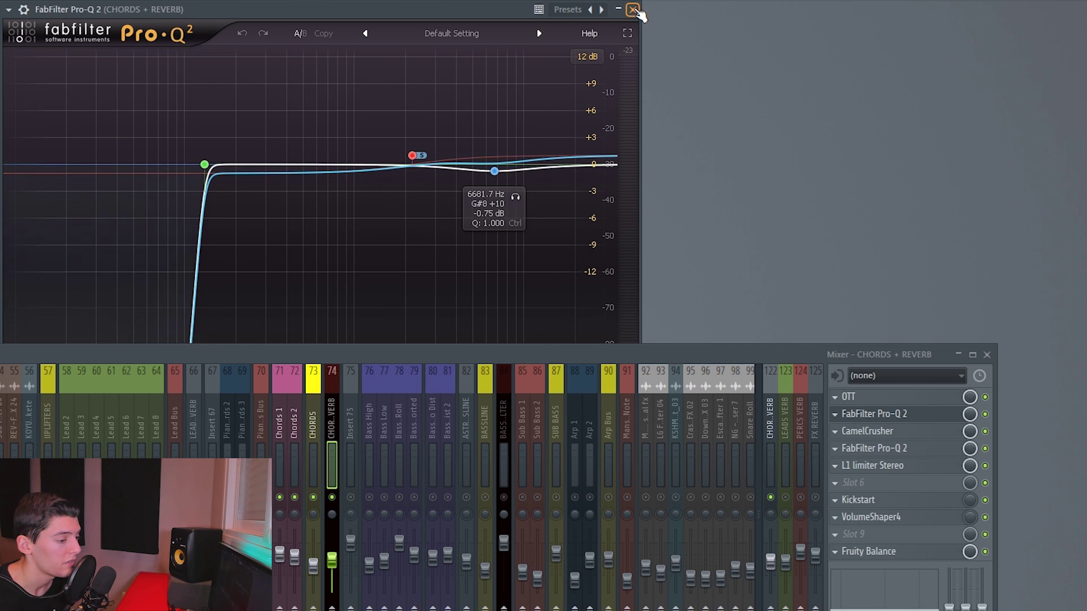
click(634, 10)
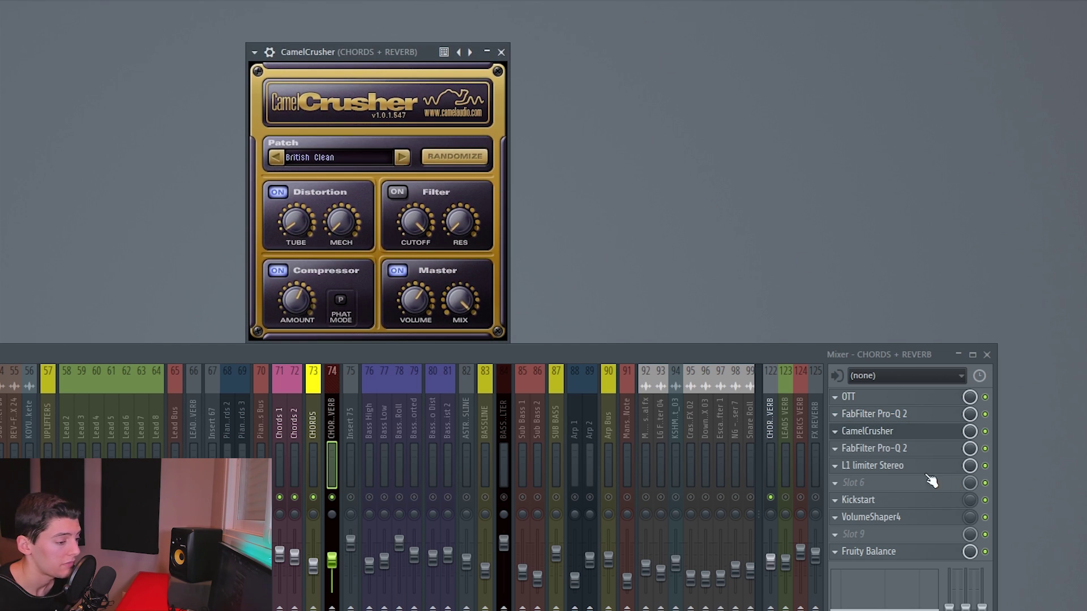
click(892, 448)
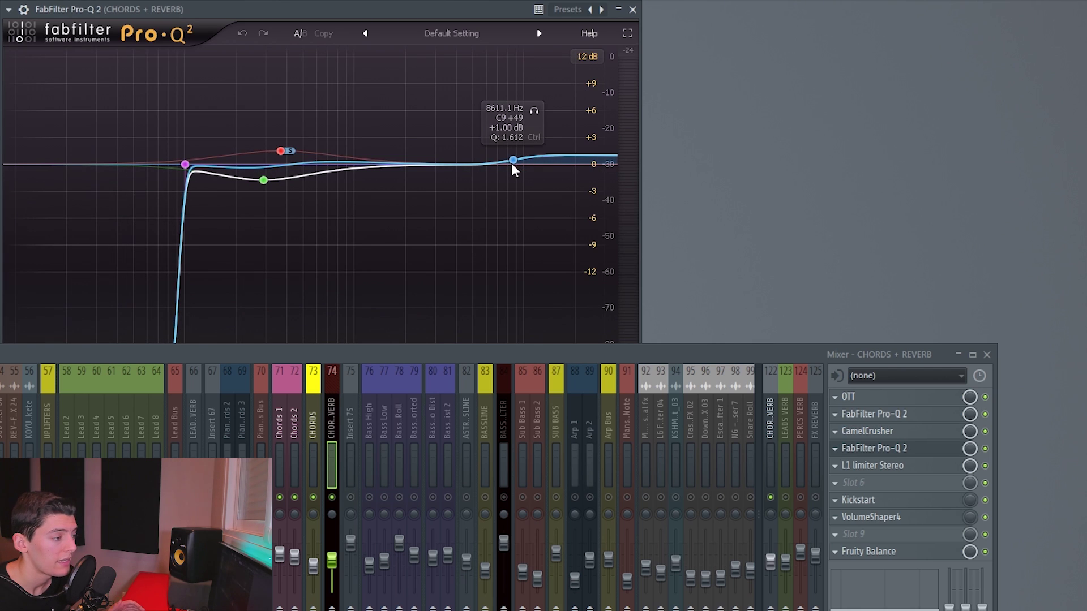
click(512, 162)
click(263, 180)
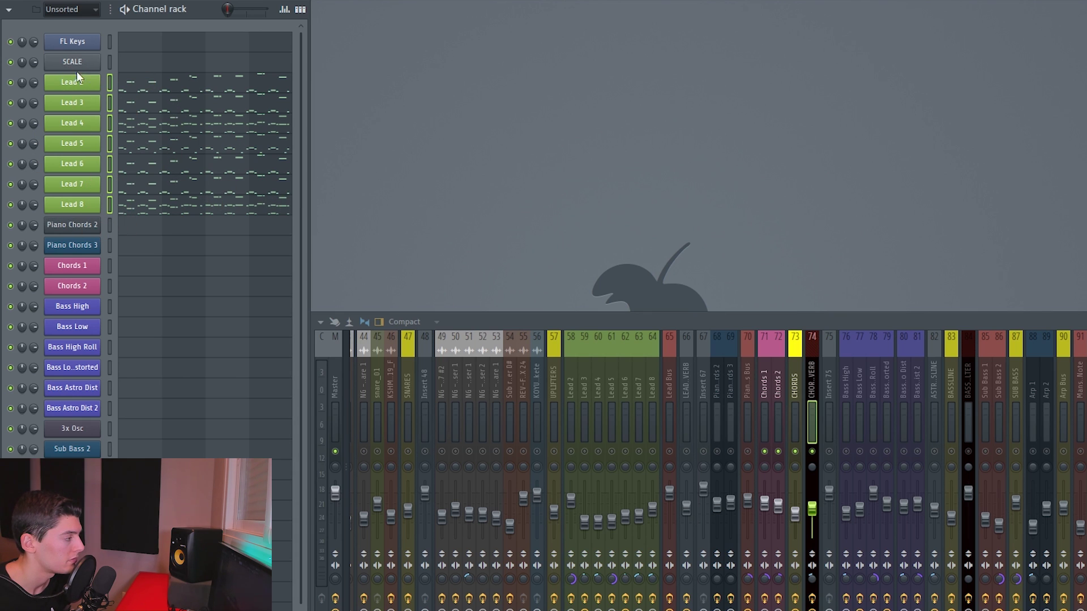
- Audition the first lead layers in solo, starting with Lead 2, and look at the Lead 5 synth's Saw Init preset
click(570, 340)
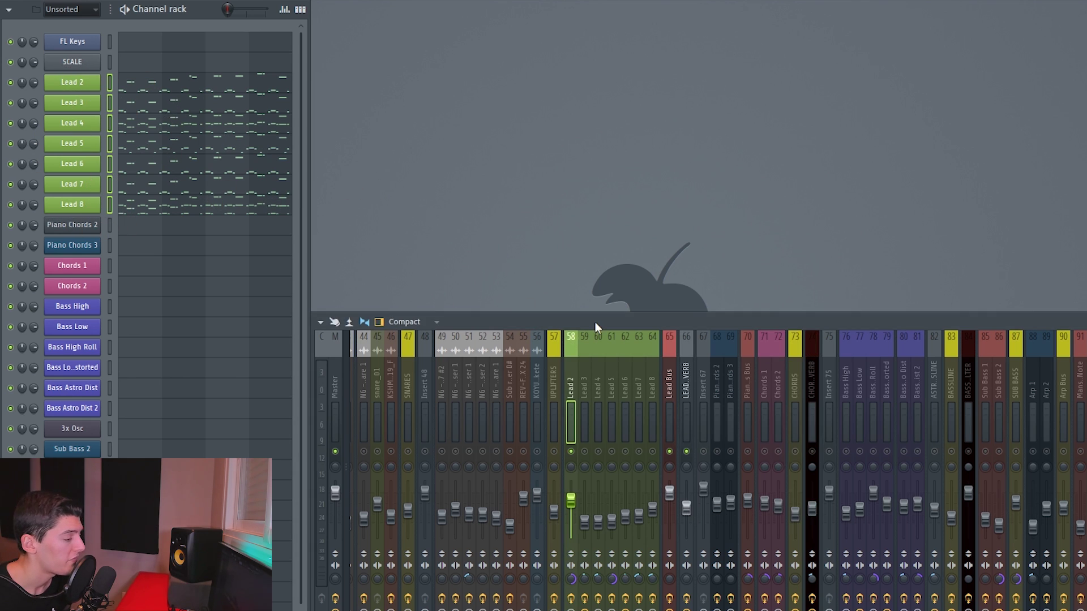
key(space)
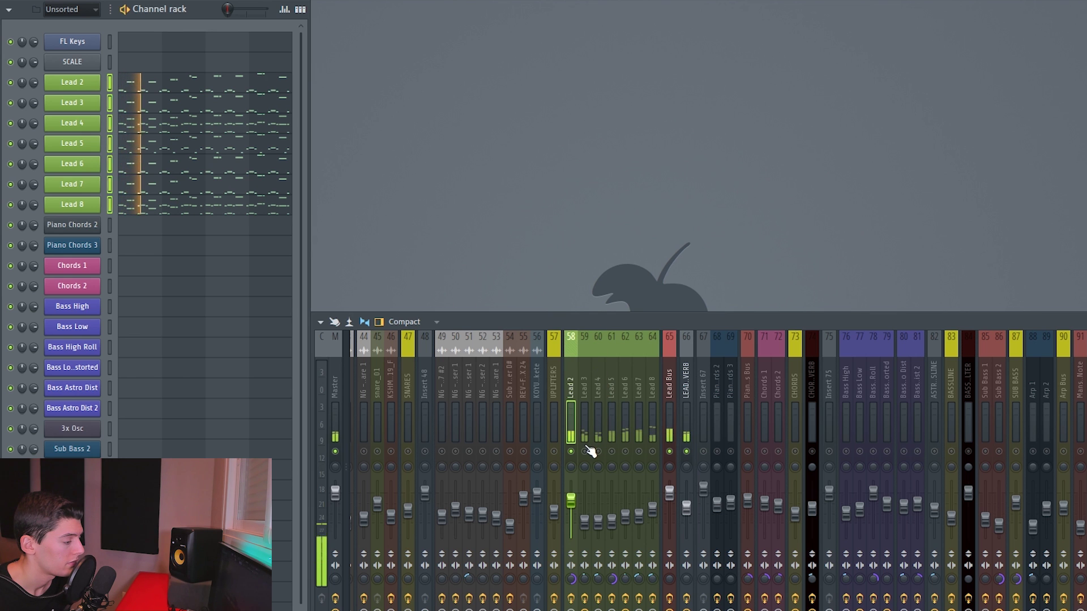
click(72, 82)
key(space)
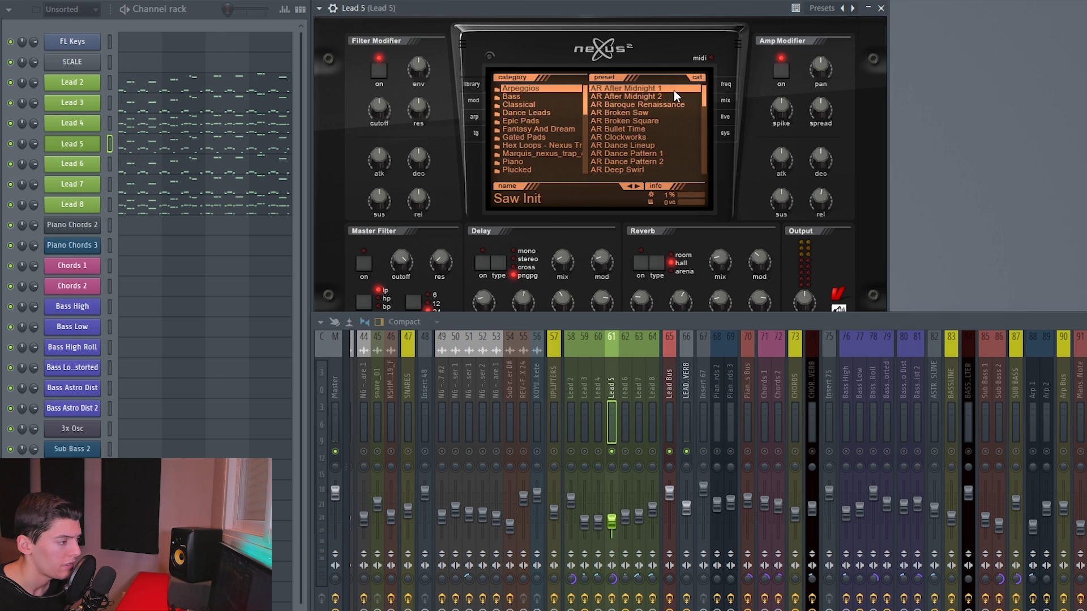
key(space)
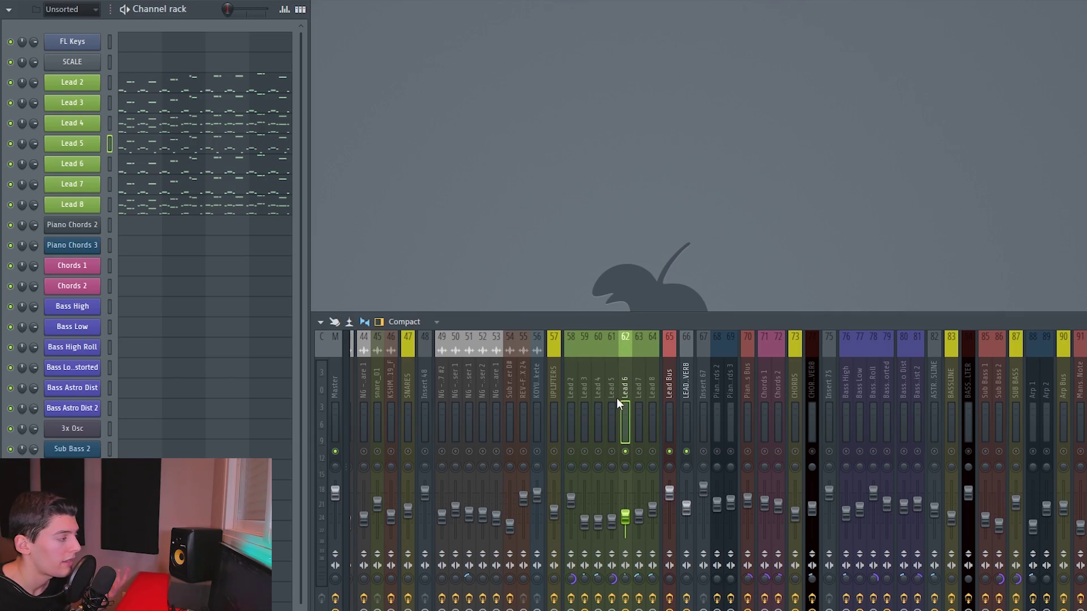
- Audition Lead 6 and Lead 7 one at a time in solo, and switch to Lead 8
key(space)
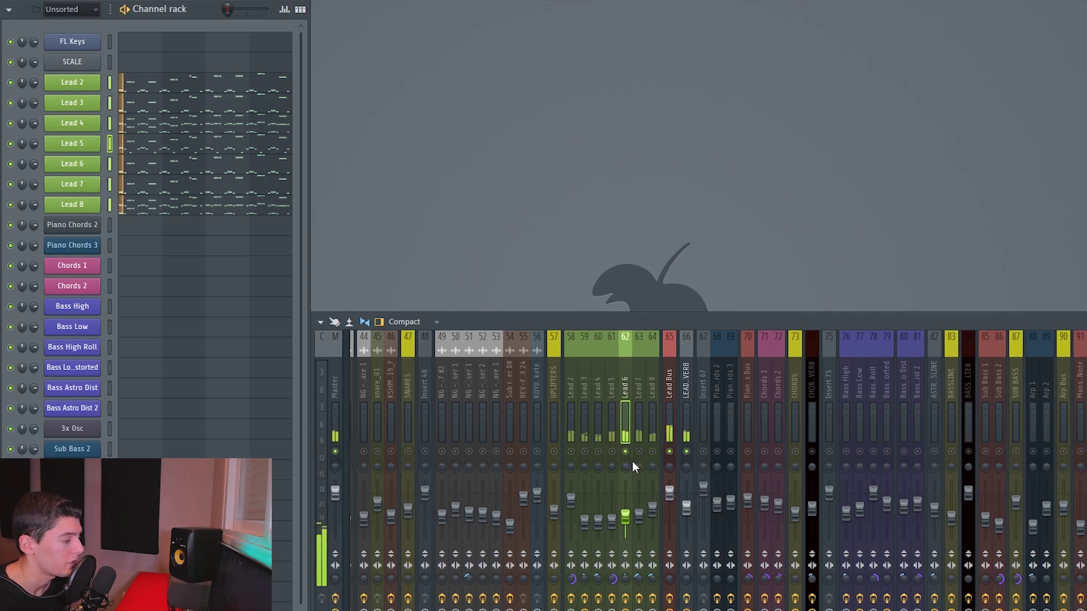
key(space)
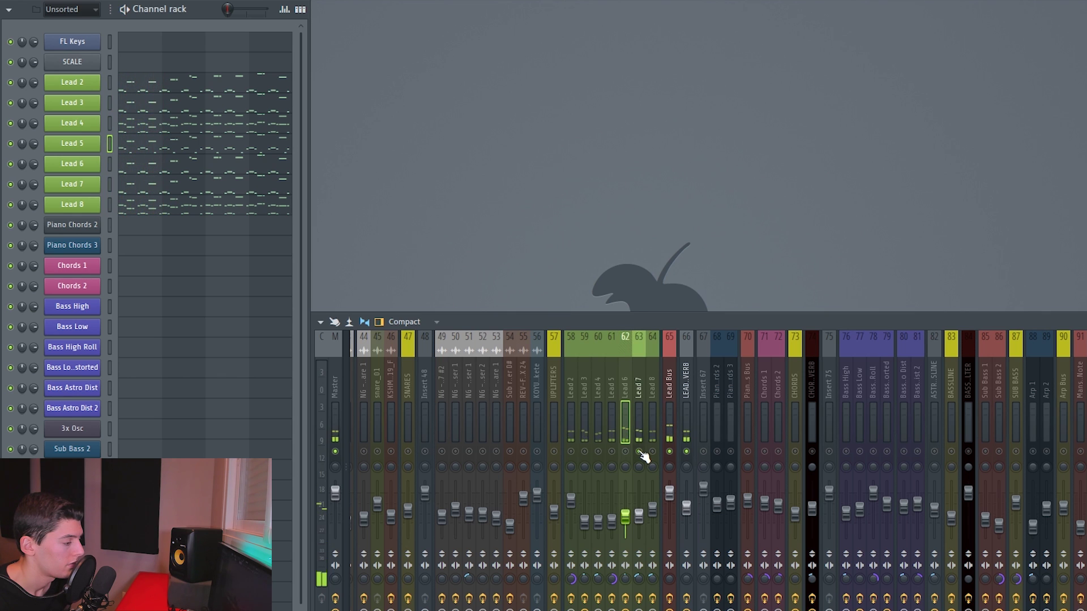
key(space)
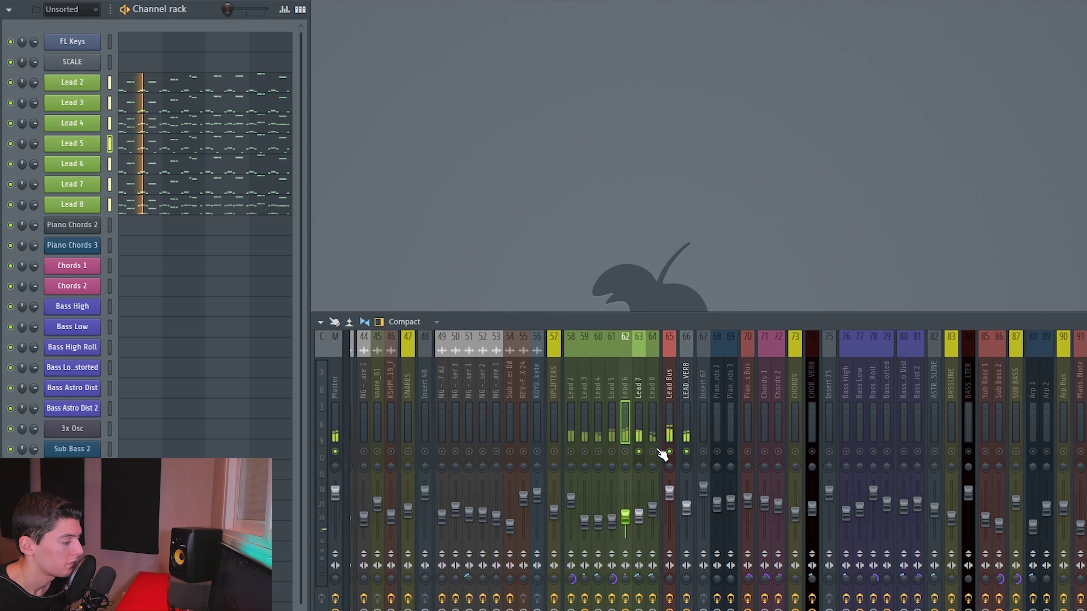
key(space)
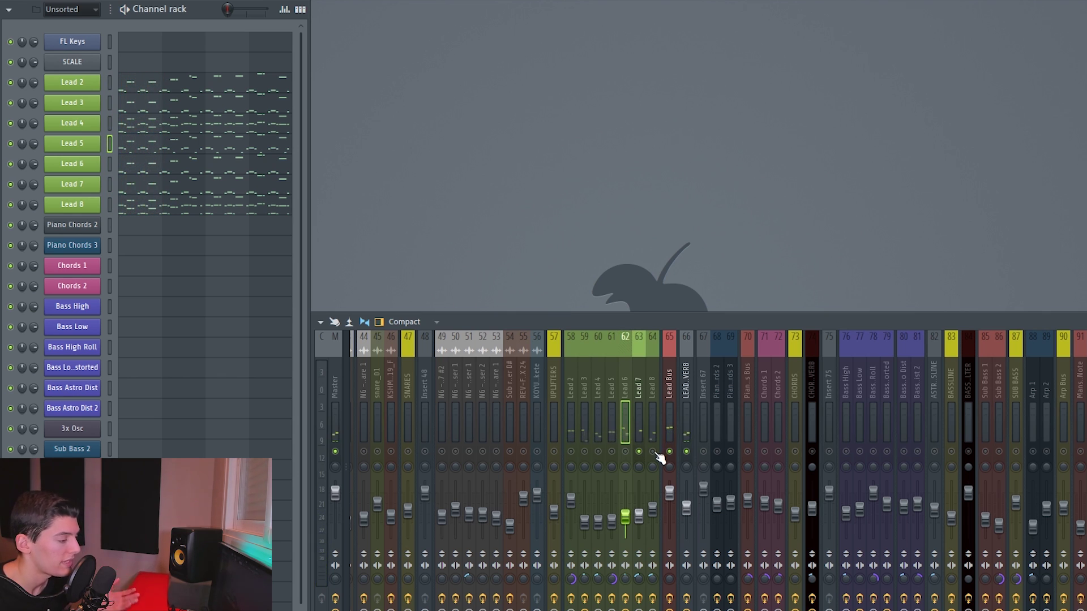
click(653, 390)
- Audition the lead layers in combinations, including Lead 3 with Lead 8 and Lead 4 with Lead 6 and Lead 7, and bring all leads back in
key(space)
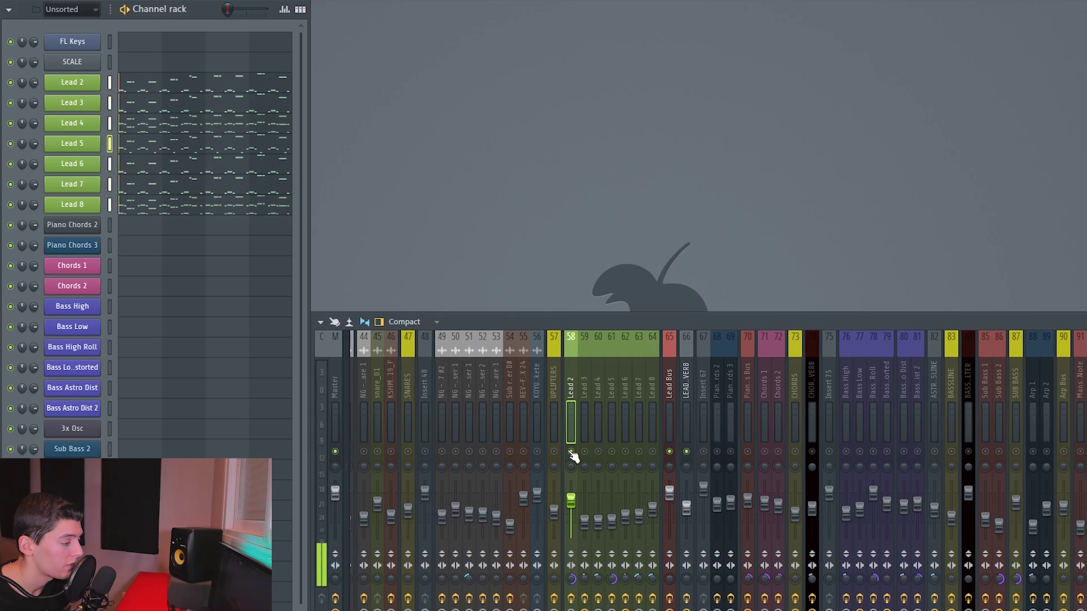
click(615, 457)
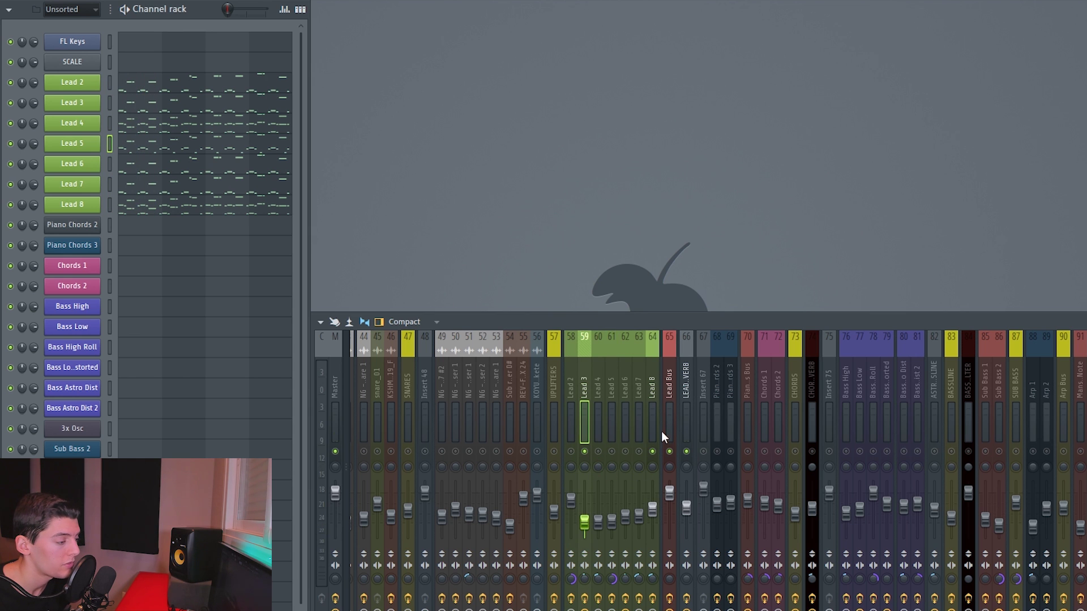
key(space)
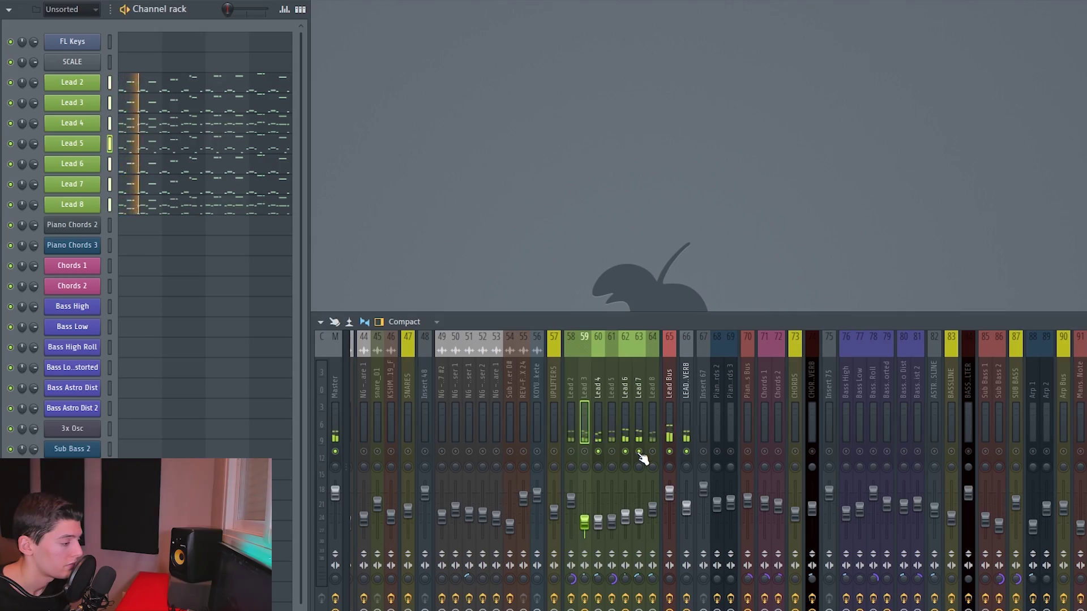
click(611, 389)
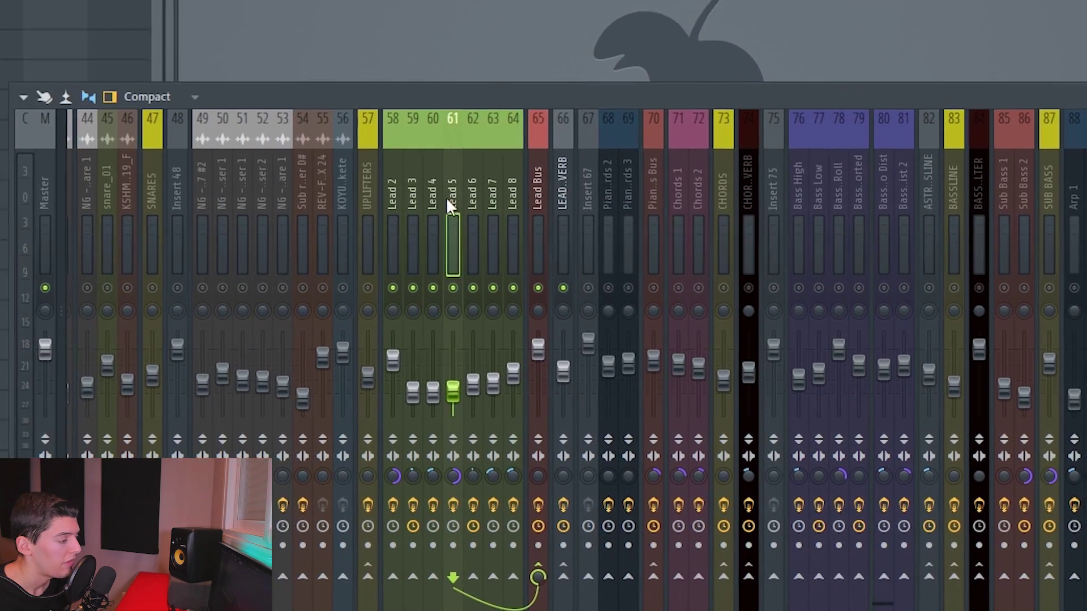
click(625, 388)
click(638, 388)
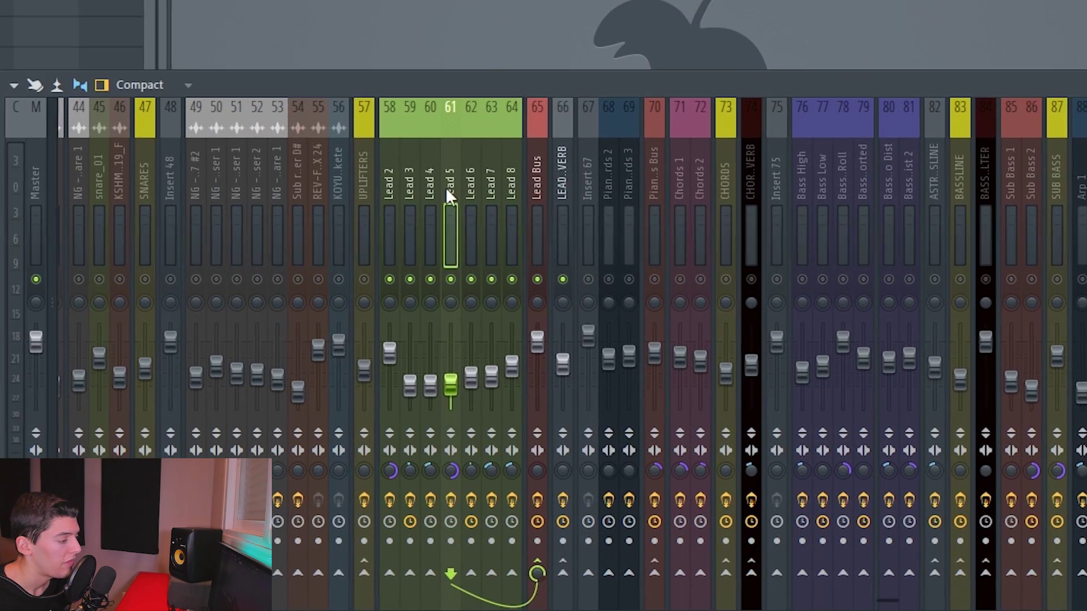
click(652, 389)
- Examine the Fruity parametric EQ 2, OTT, The Glue, FabFilter Pro-Q 2 and CamelCrusher effects on the Lead Bus
click(669, 389)
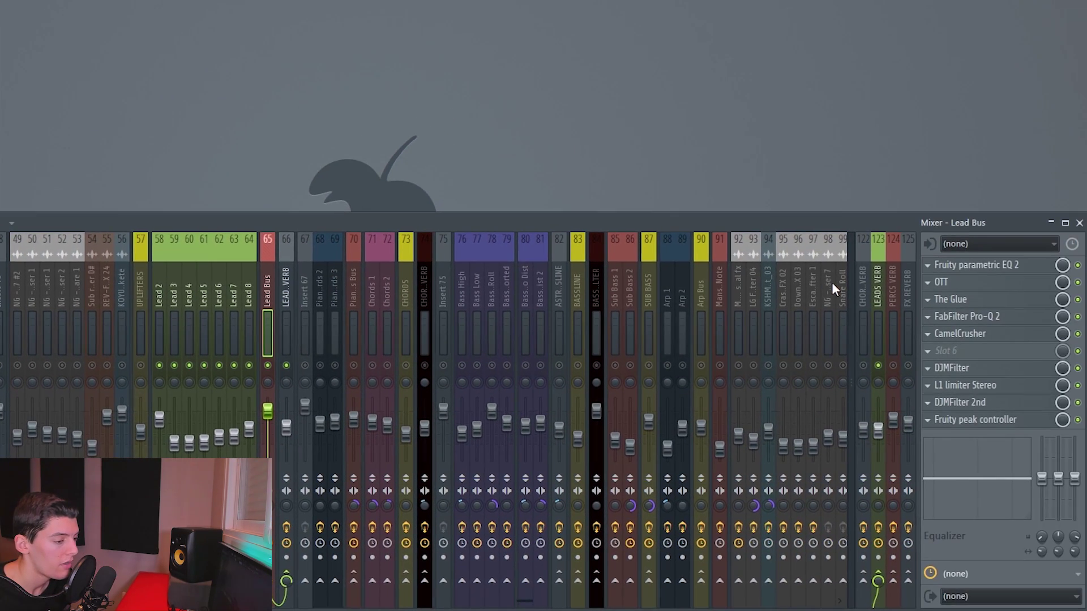
click(996, 268)
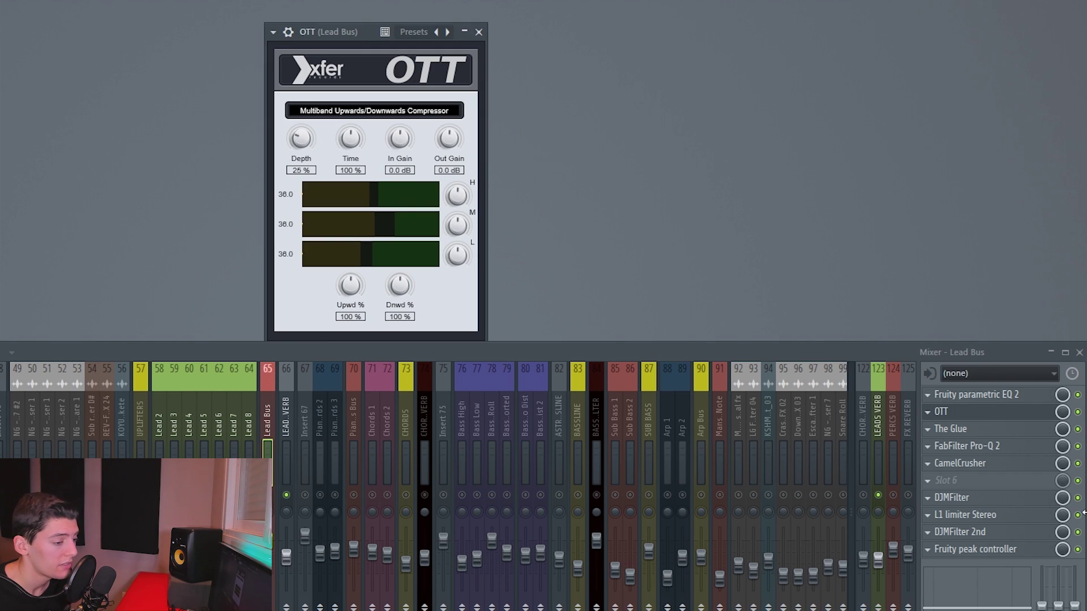
click(958, 430)
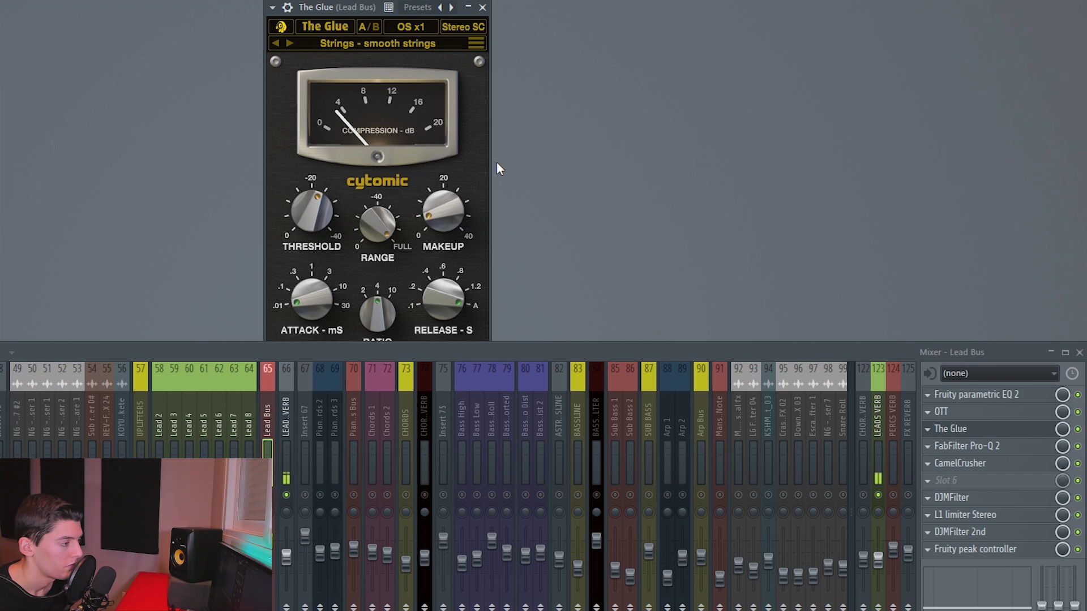
click(965, 445)
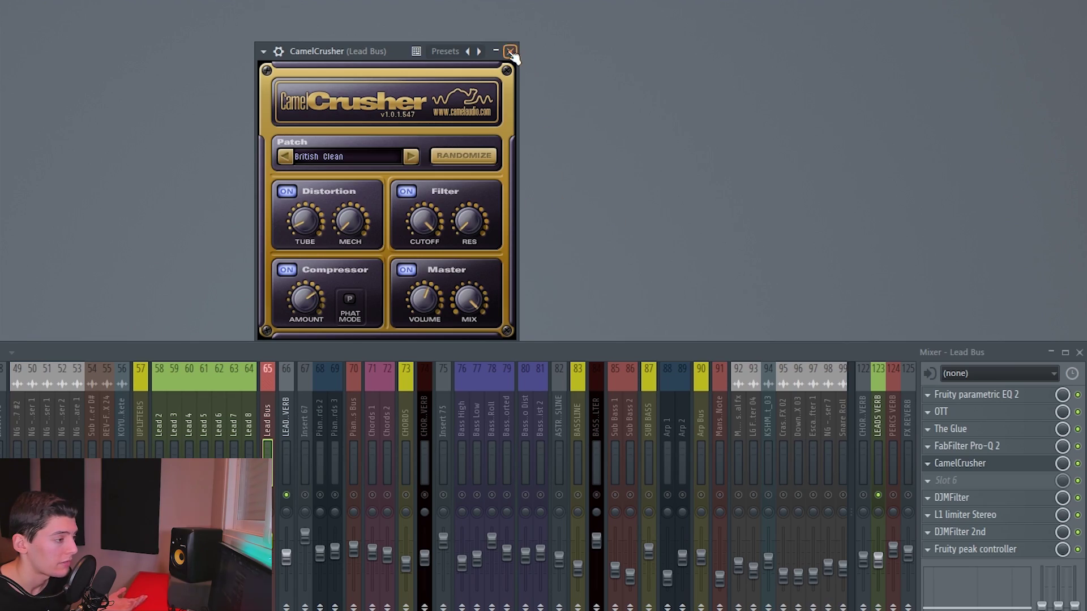
click(509, 51)
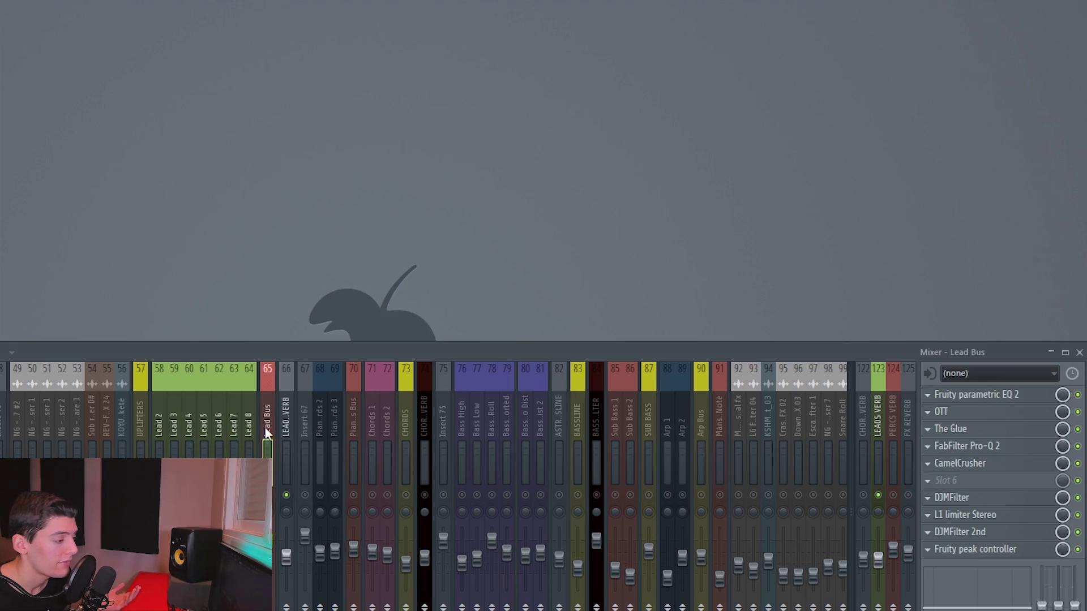
- Compare Fruity Balance sidechain on LEADS VERB with Fruity peak controller on the Lead Bus side by side during playback
click(878, 424)
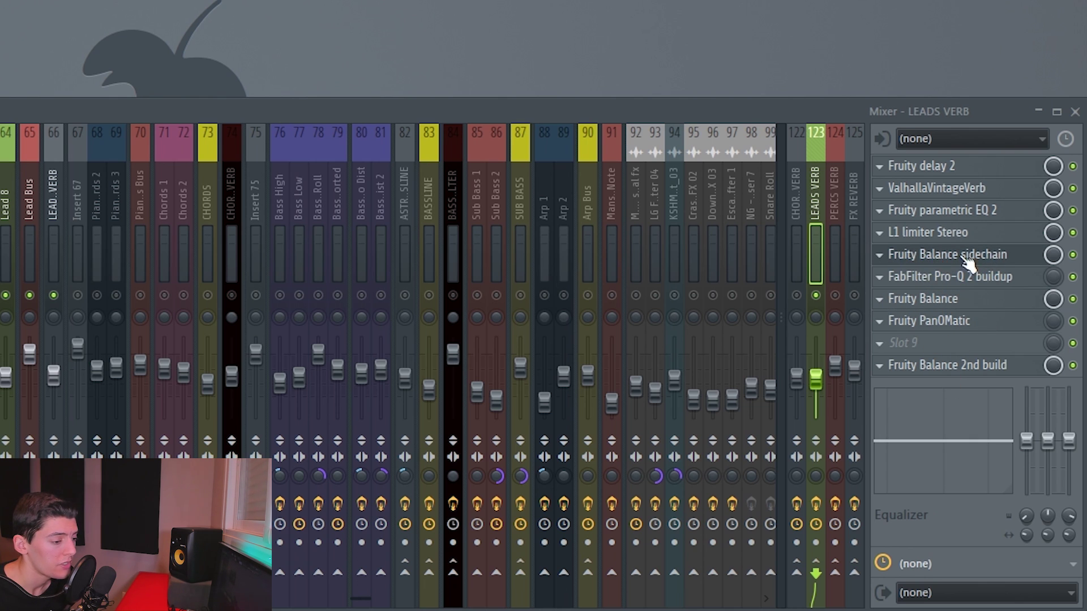
click(936, 261)
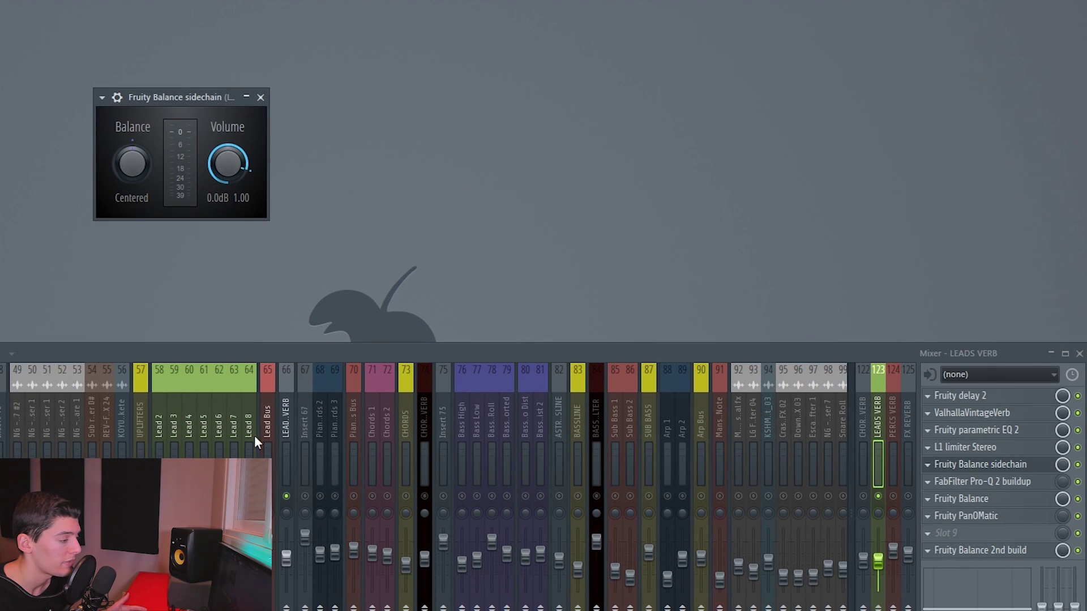
click(266, 433)
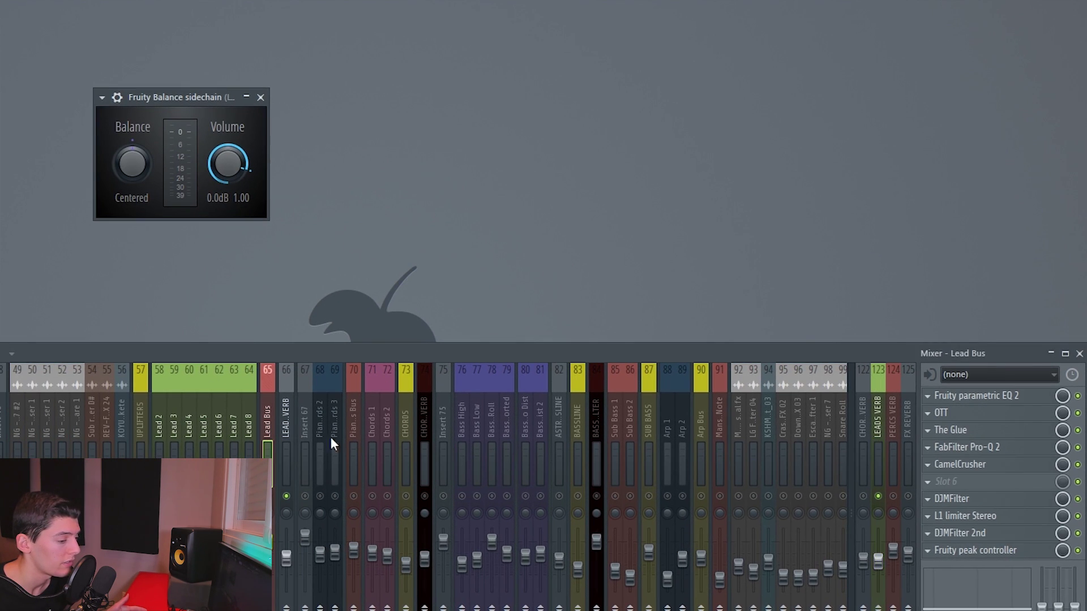
click(995, 554)
drag(68, 145, 447, 105)
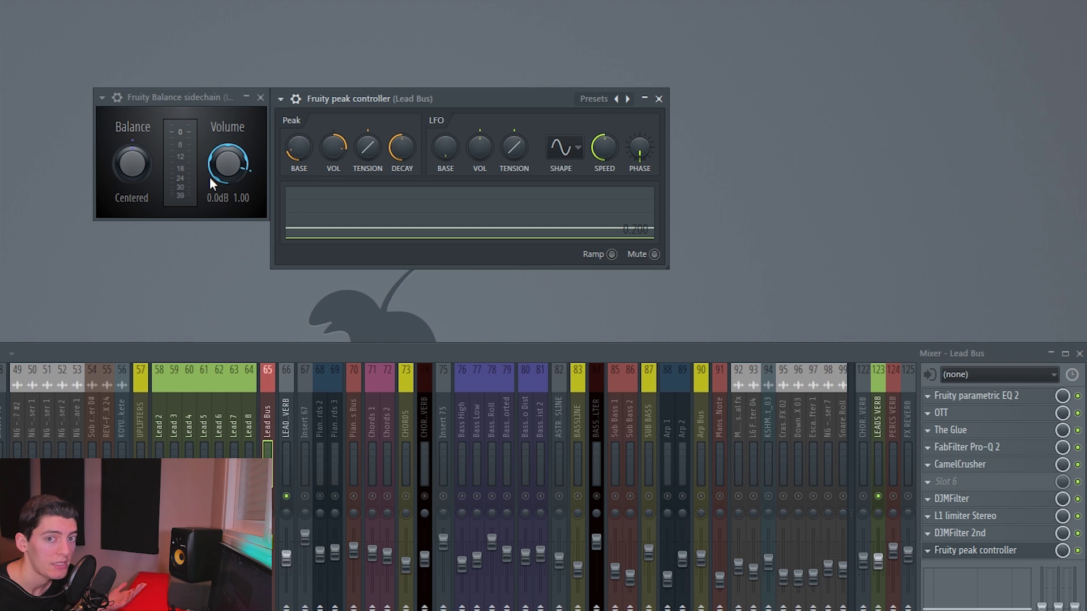
key(space)
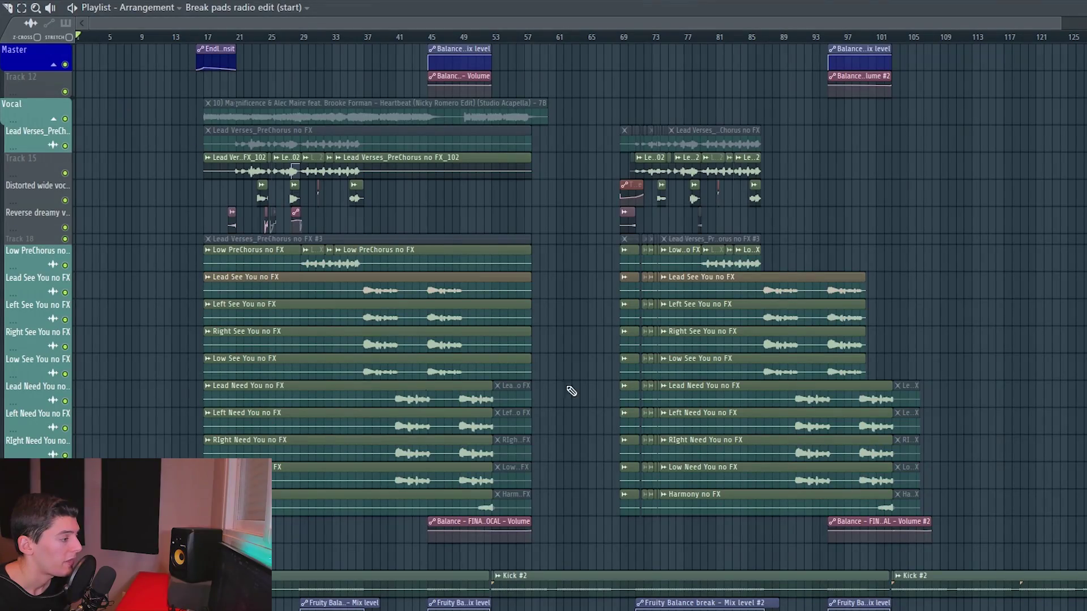
- Solo the Kick #2 track group in the arrangement and inspect its Kick #3 and Kick #2 clips at bar 53
drag(146, 155, 1011, 501)
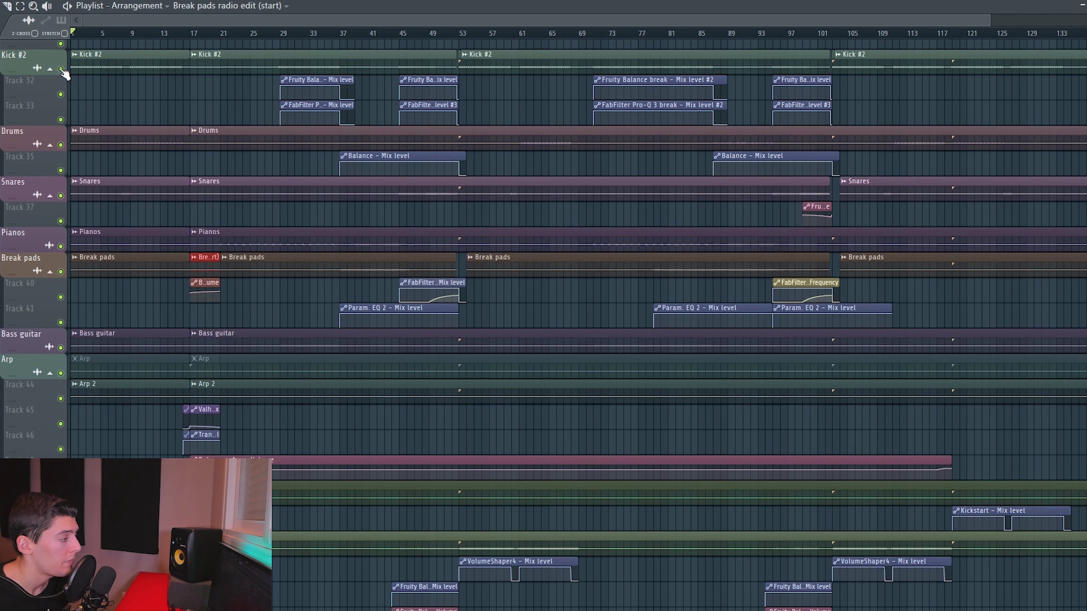
right_click(61, 69)
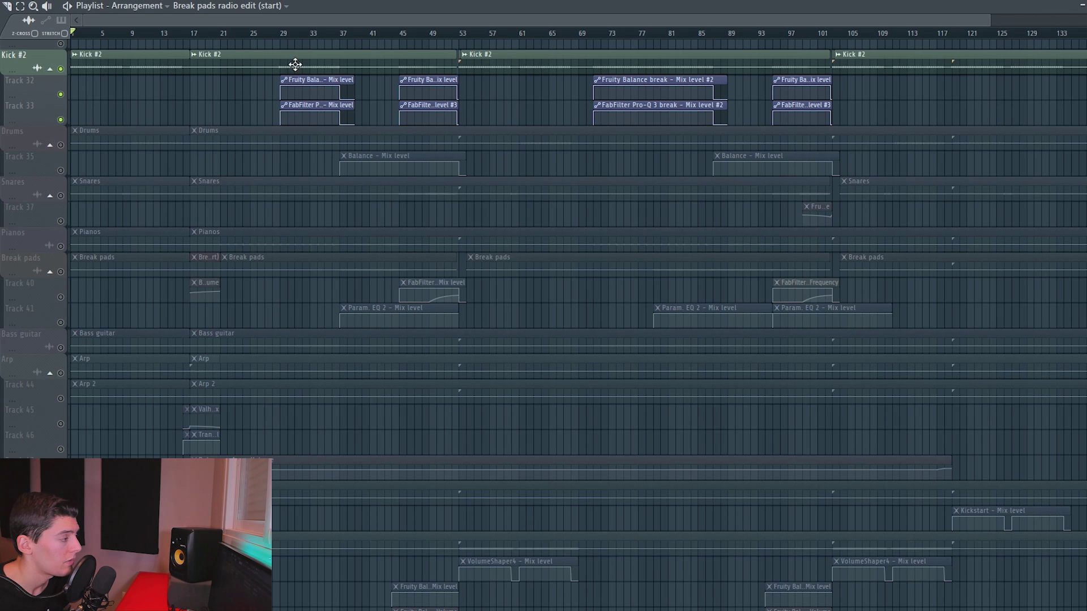
scroll(468, 46, up, 6)
drag(354, 77, 532, 223)
click(395, 92)
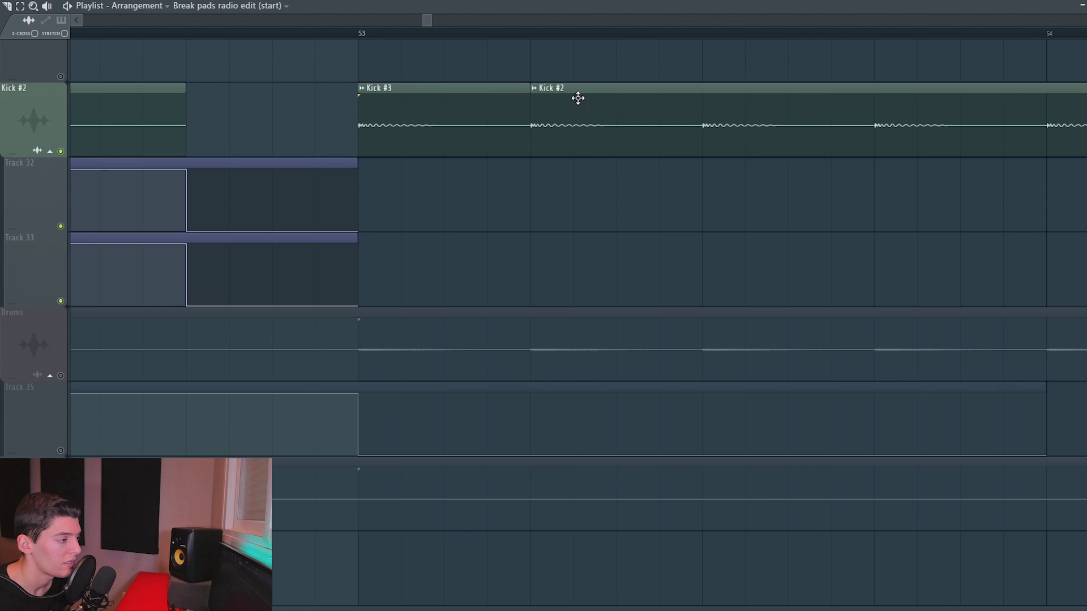
- Examine the Transient Processor and Fruity parametric EQ 2 effects on the Kick #3 mixer track
key(F9)
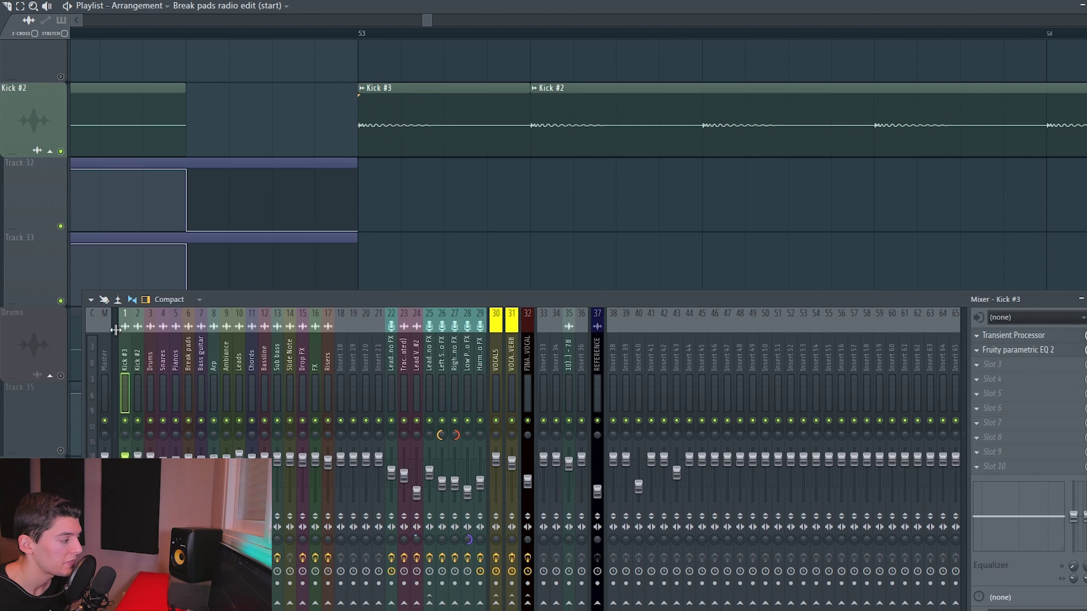
click(1030, 336)
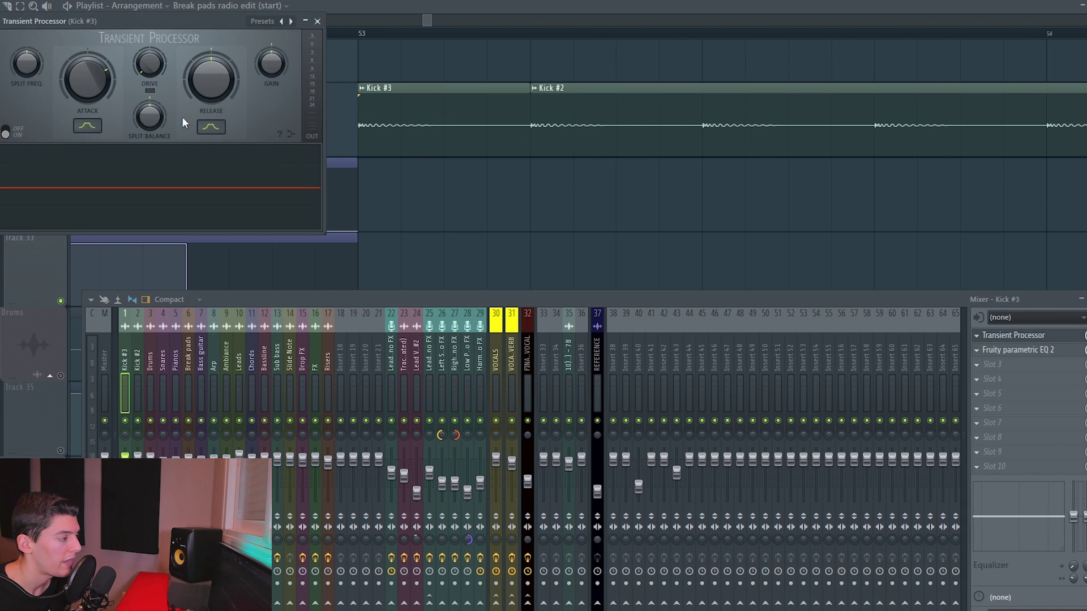
drag(137, 21, 288, 55)
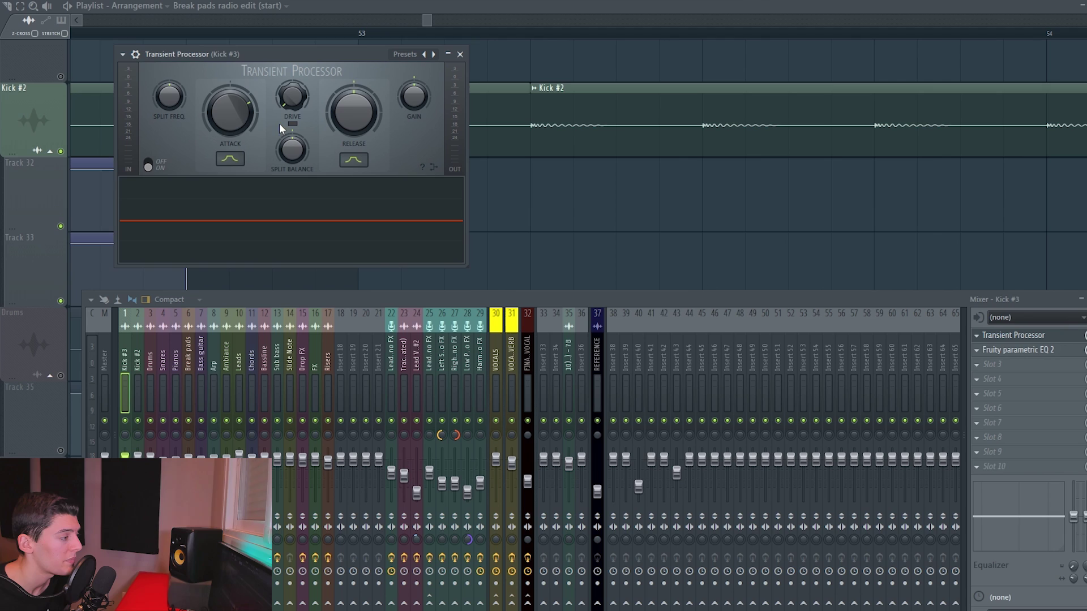
click(1018, 349)
drag(279, 151, 361, 134)
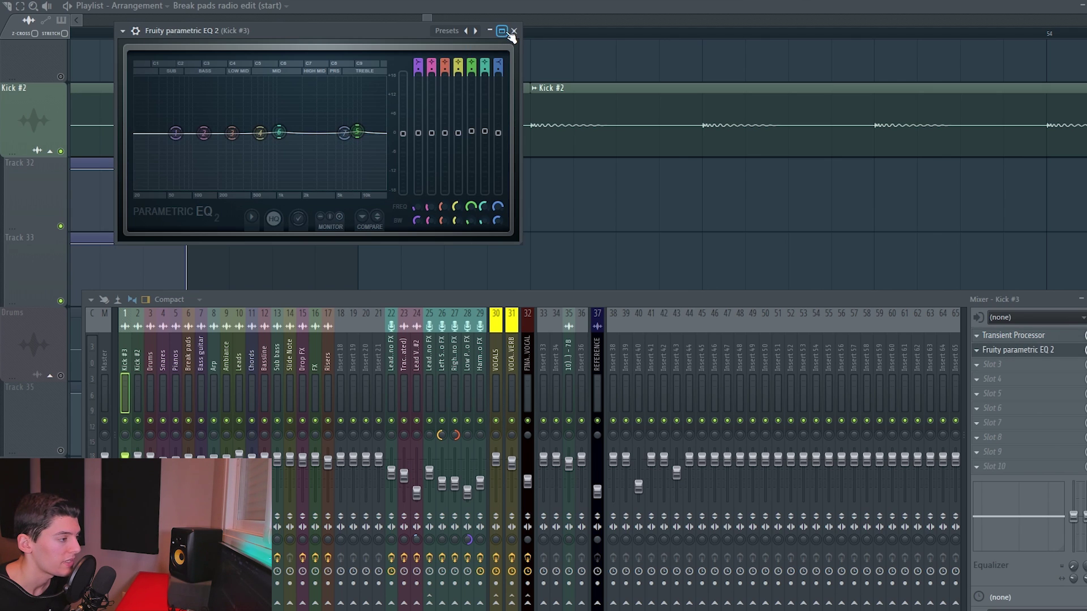
click(514, 30)
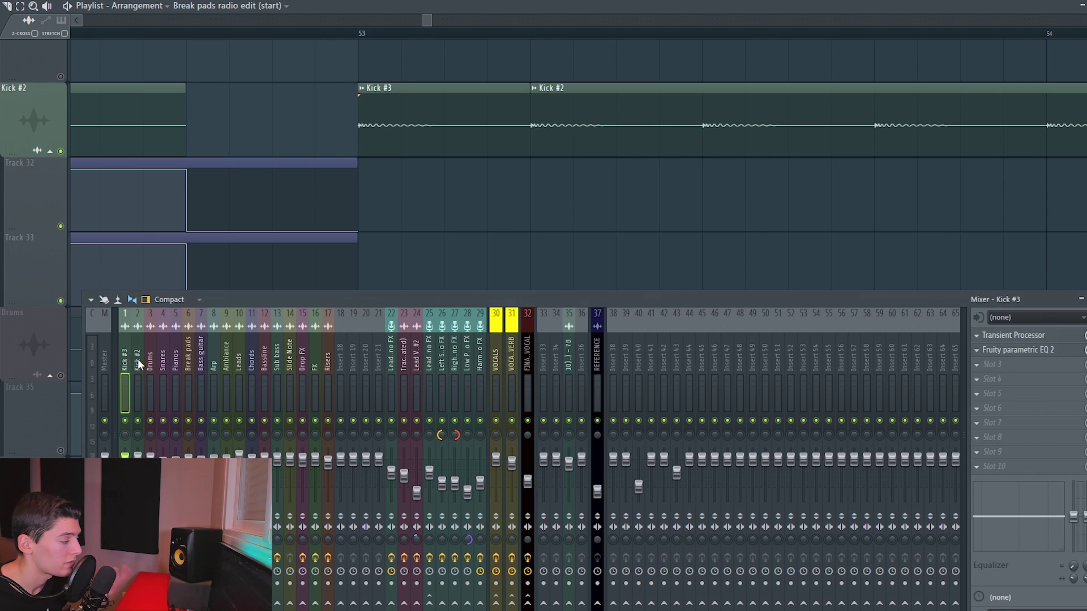
- Examine the Sausage Fattener, FabFilter Pro-MB, FabFilter Pro-Q 3 and both Transient Processor effects on the Kick #2 mixer track
click(139, 365)
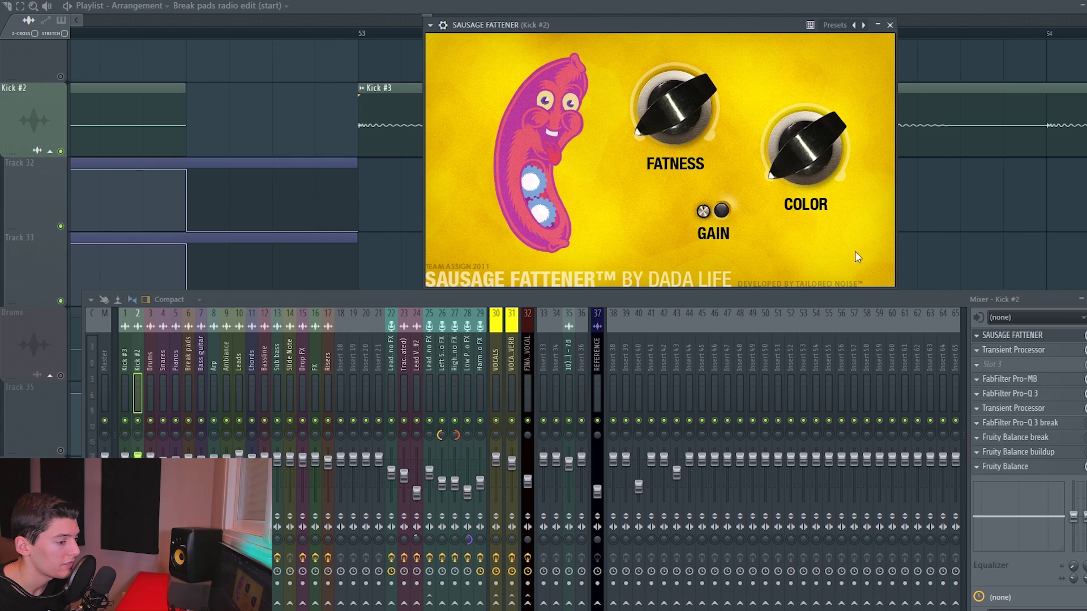
click(1013, 350)
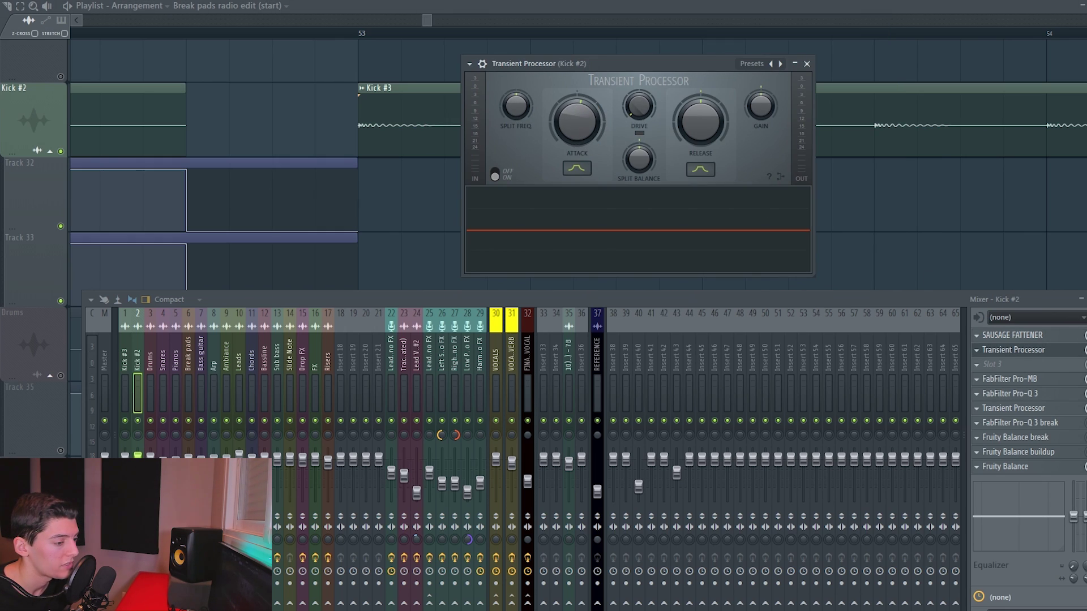
click(1009, 378)
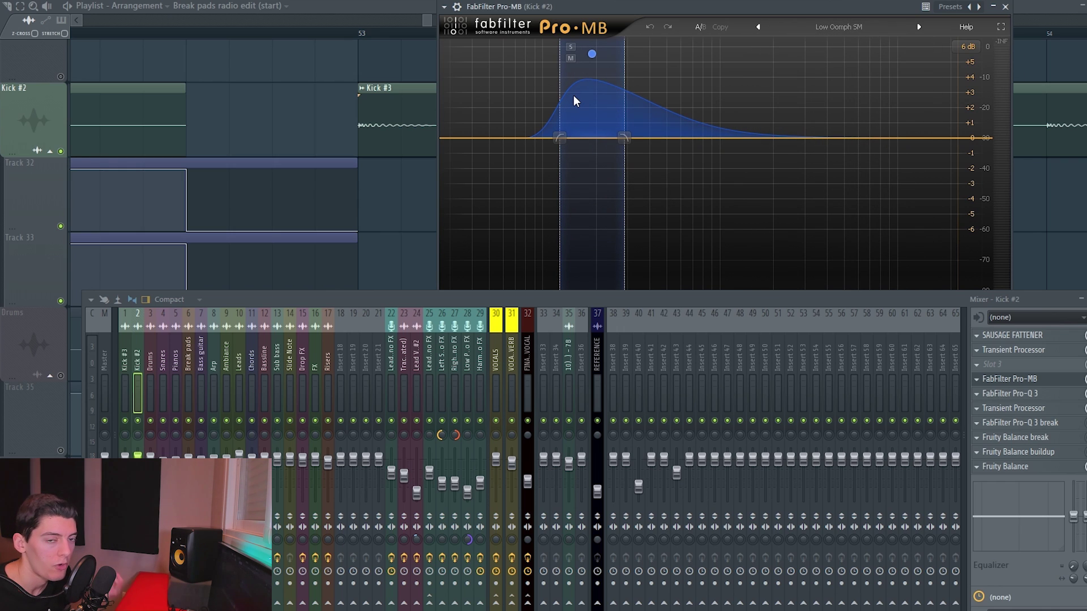
click(1009, 394)
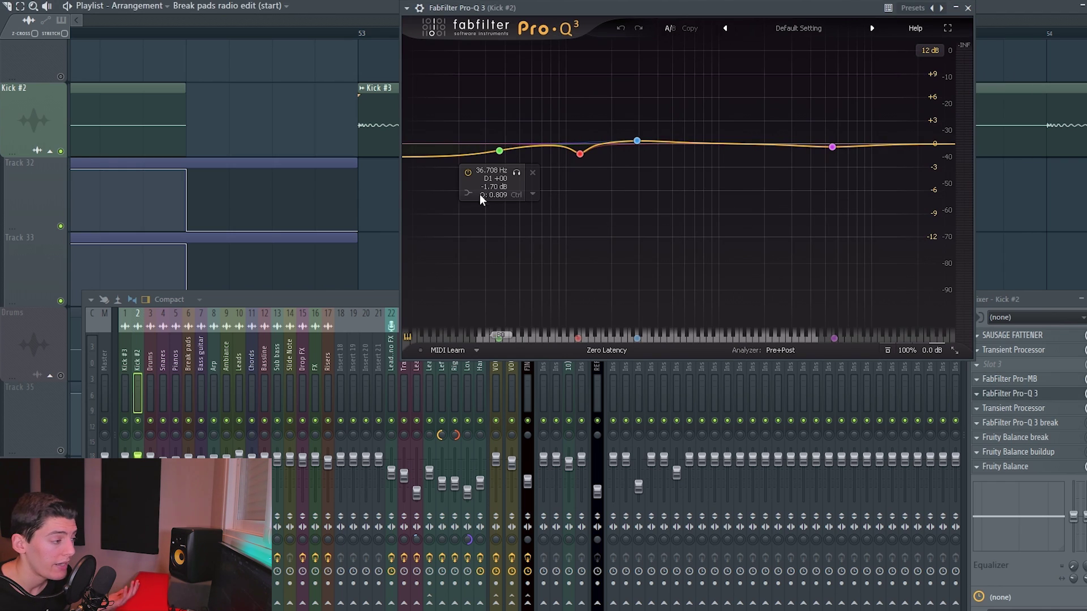
click(1012, 408)
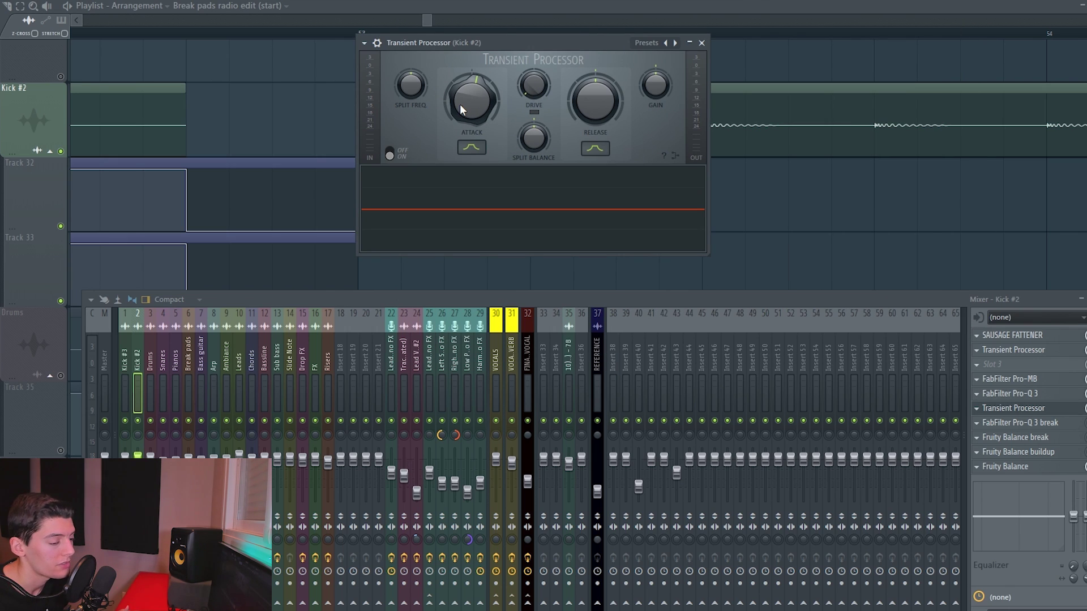
key(F12)
- Inspect the Drums stem and its Balance - Mix level automation clips in the arrangement
drag(190, 158, 874, 262)
click(874, 261)
drag(256, 125, 333, 135)
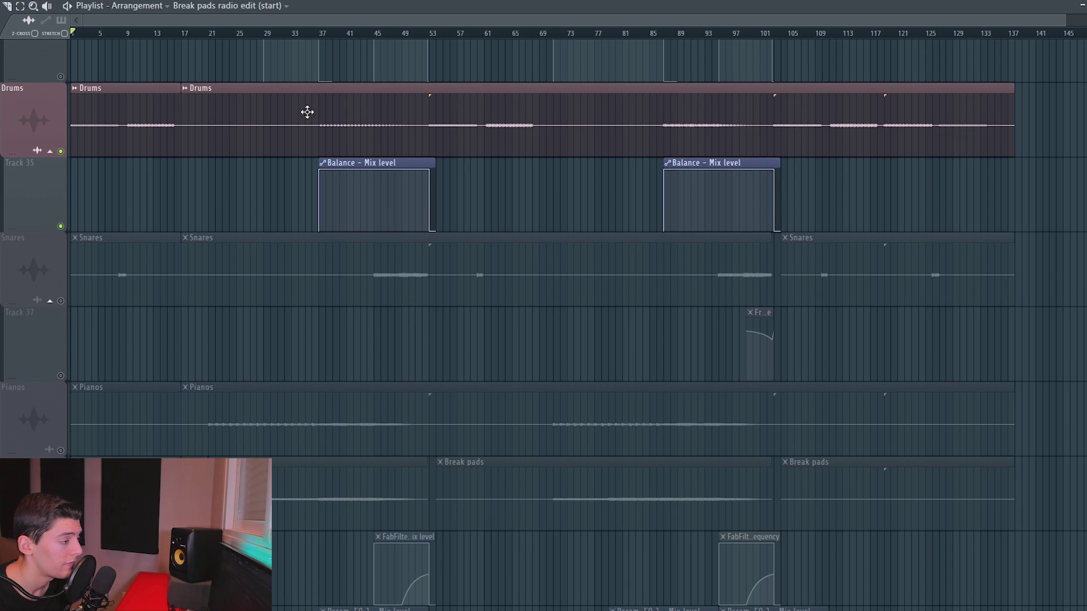
drag(306, 112, 439, 224)
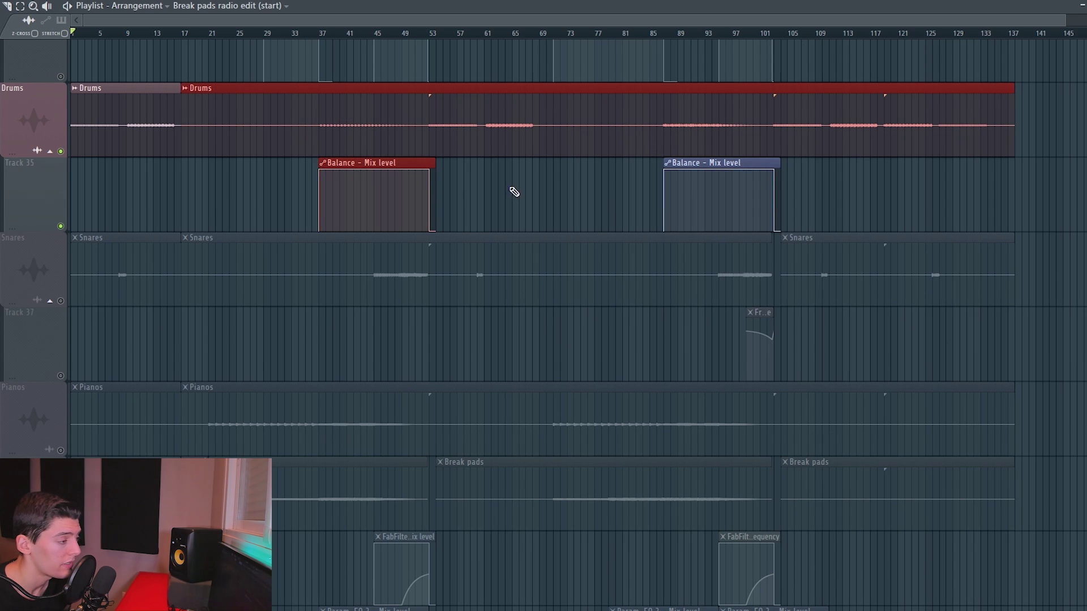
click(558, 197)
- Inspect the Fruity Balance 2nd build volume automation on the Snares group between bars 99 and 103
scroll(348, 247, down, 1)
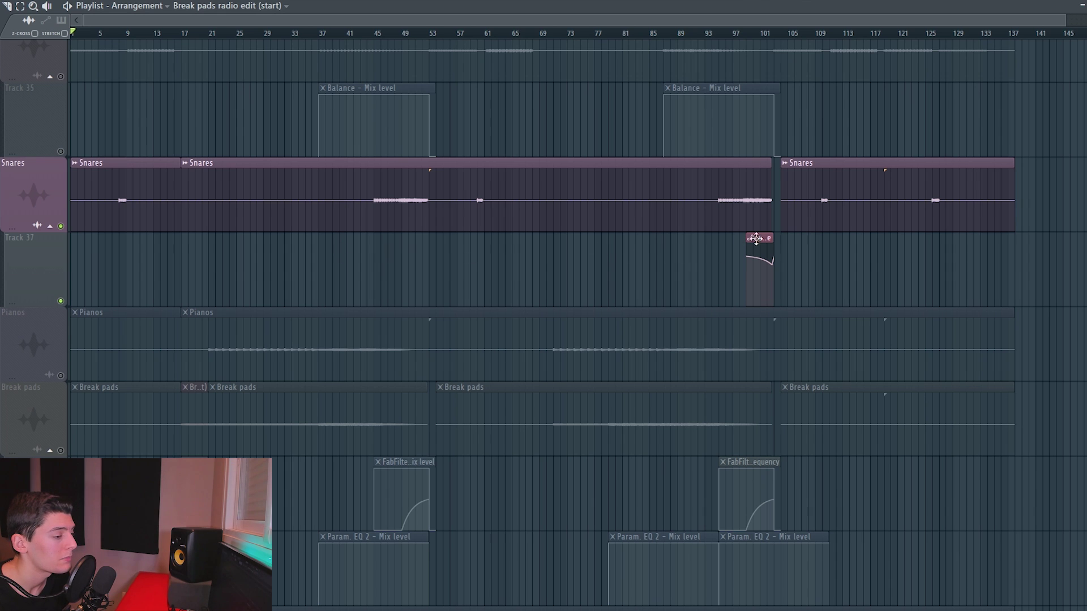
scroll(767, 228, up, 5)
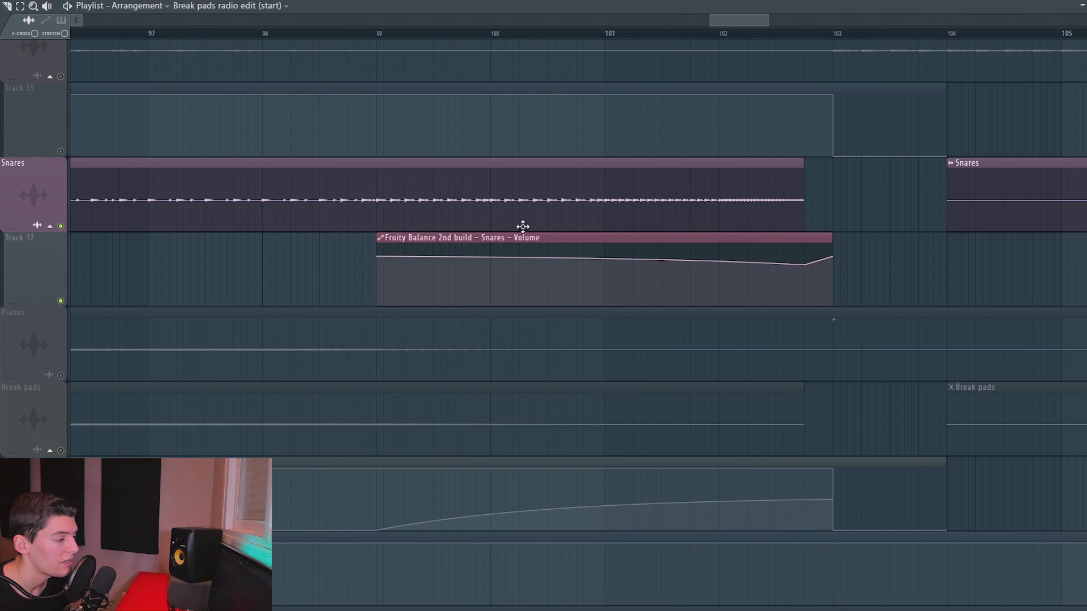
mouse_move(507, 255)
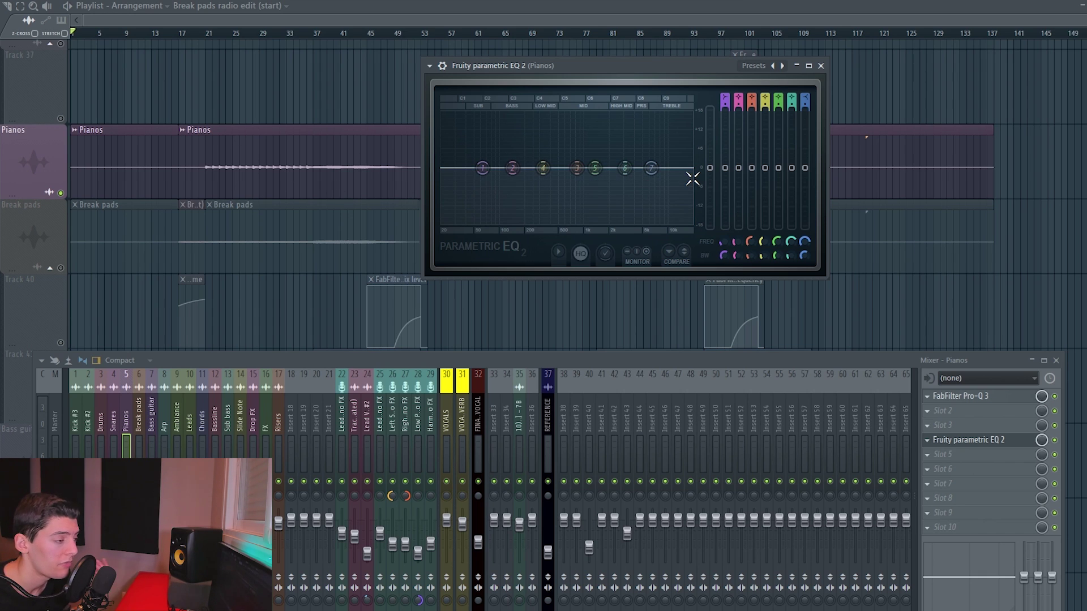
- Play the Pianos stem while watching its Fruity parametric EQ 2
key(space)
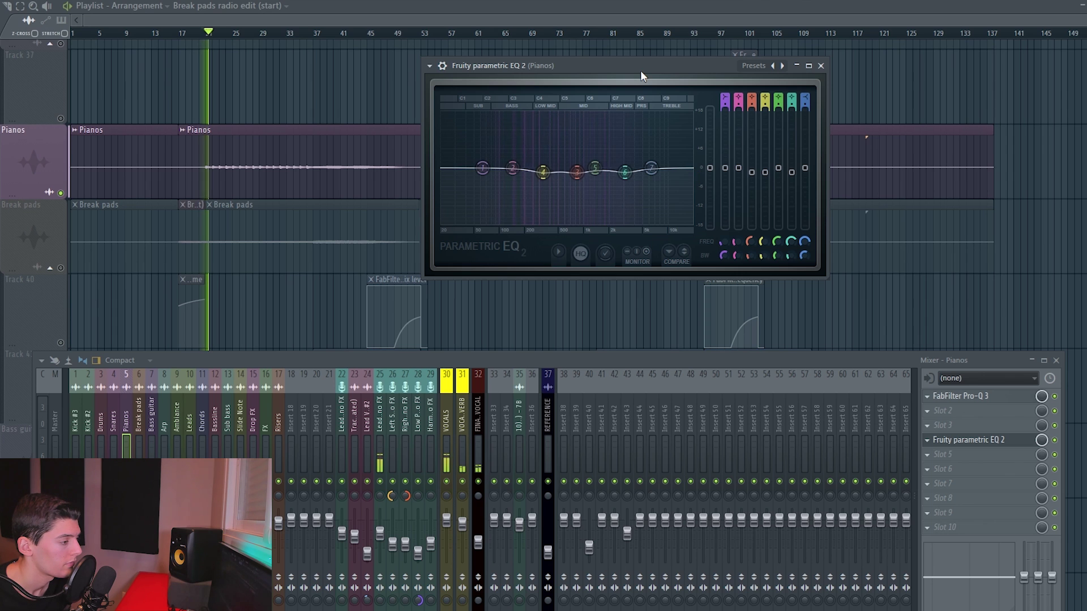
key(space)
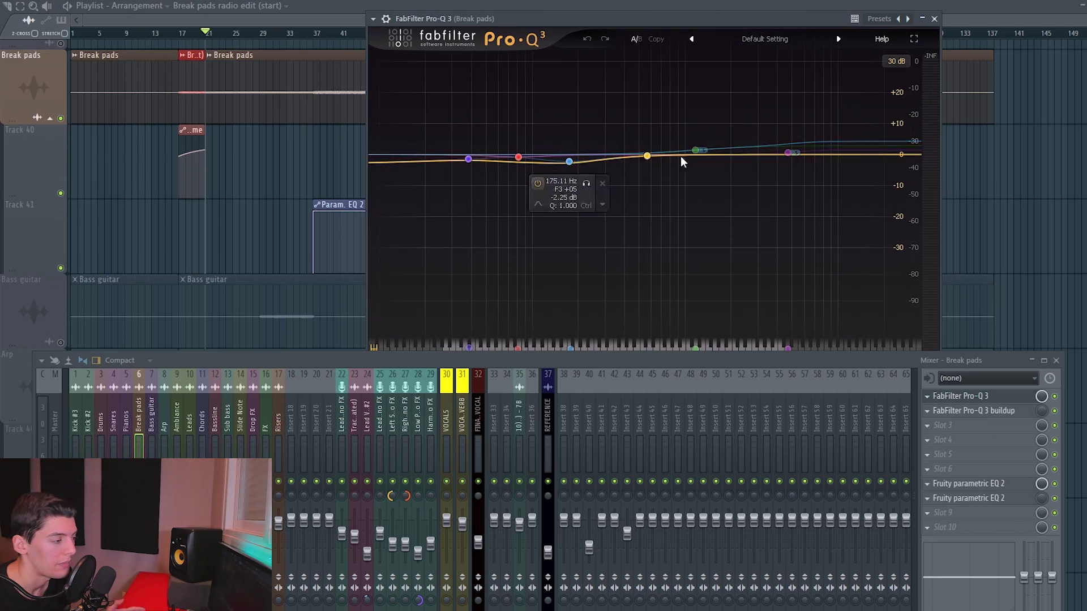
- Audition the Break pads stem with its automation clips and examine its FabFilter Pro-Q 3 buildup effect
click(933, 19)
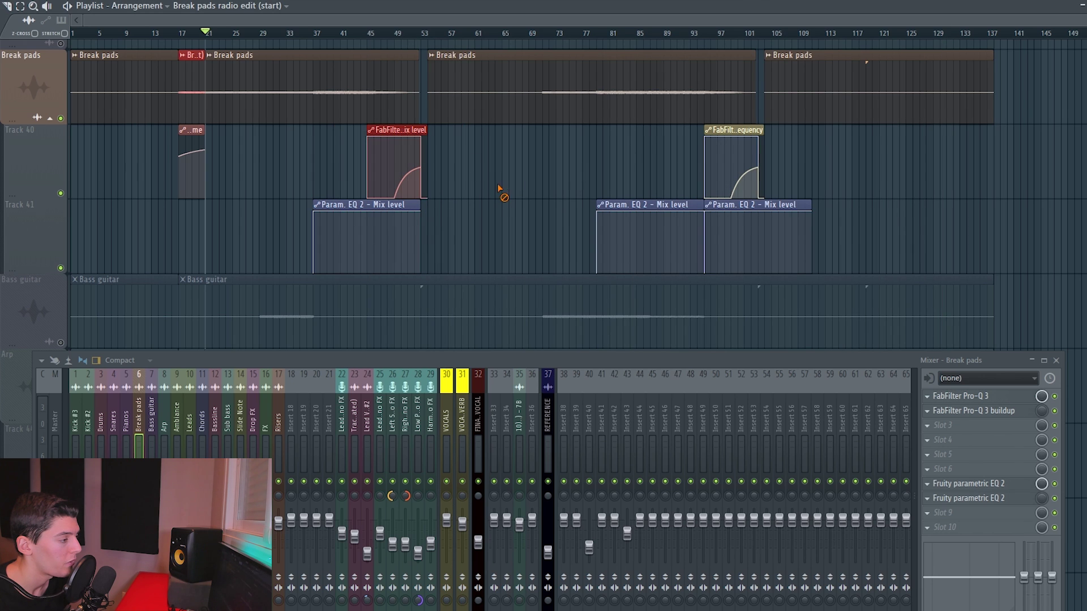
scroll(410, 41, up, 5)
key(space)
click(973, 410)
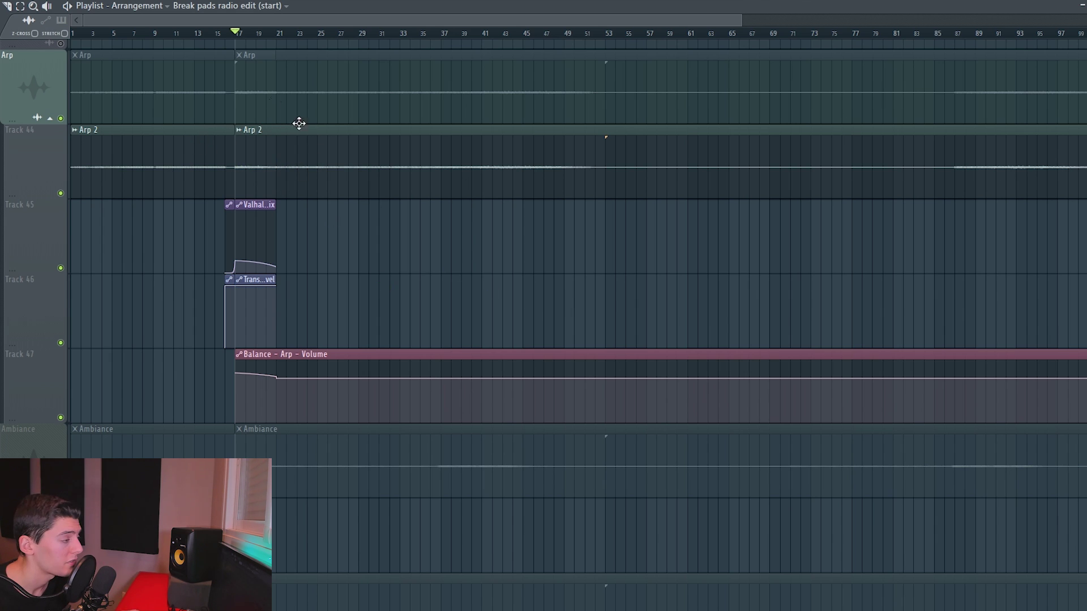
- Audition the Arp from bar 17 and examine its automated ValhallaVintageVerb and Transient Processor effects
drag(235, 33, 326, 35)
drag(239, 36, 268, 37)
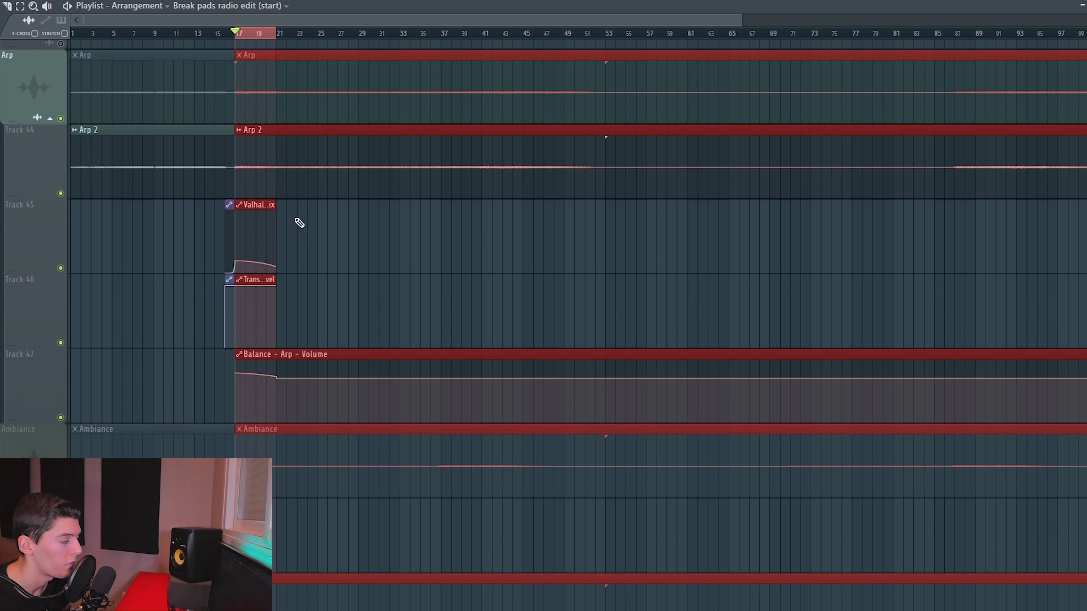
click(342, 289)
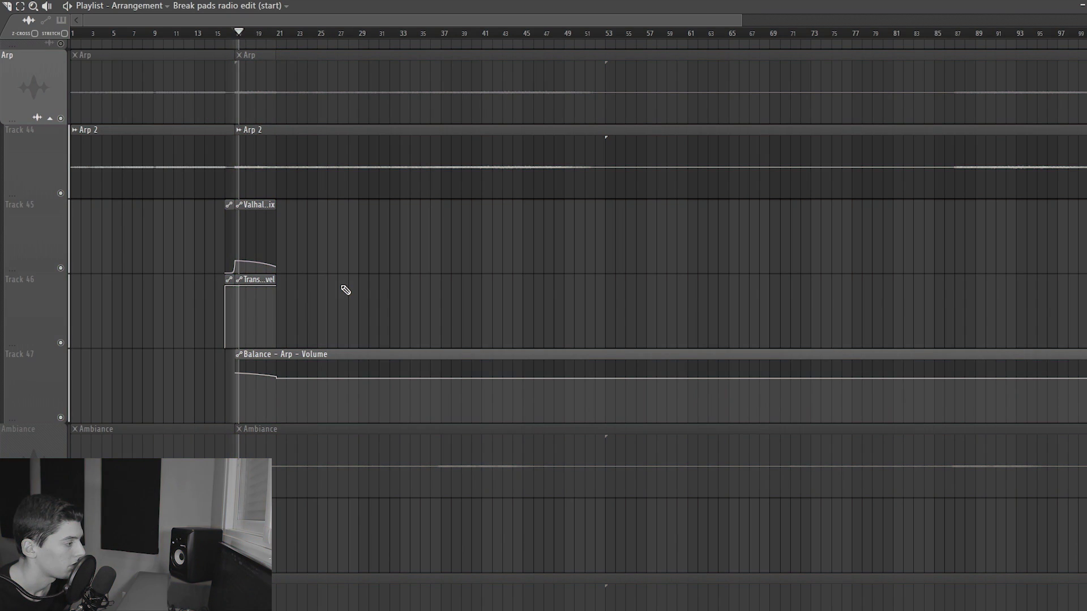
key(space)
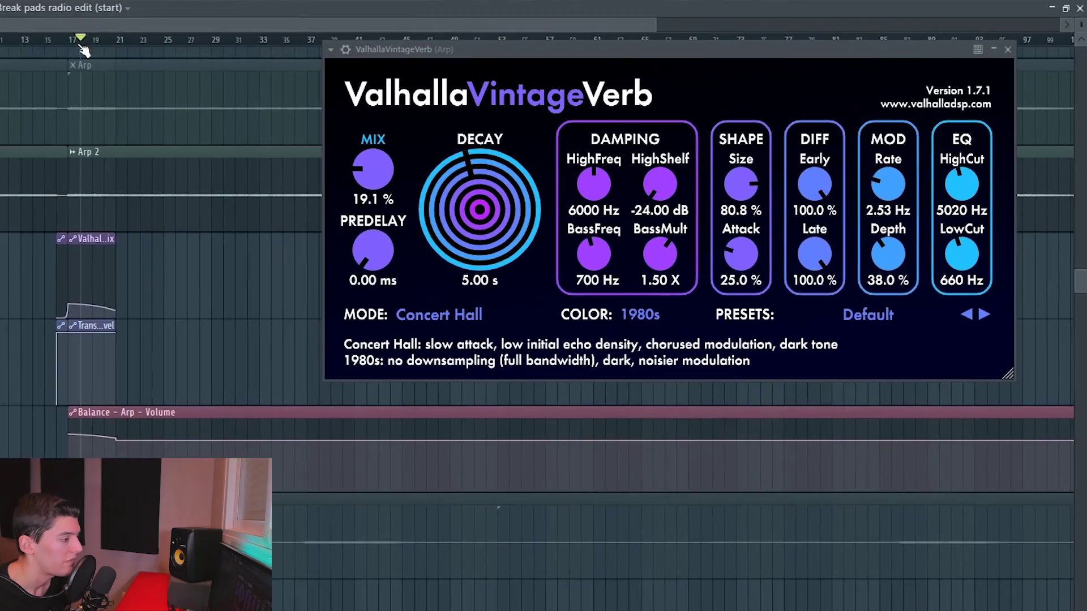
drag(79, 45, 116, 49)
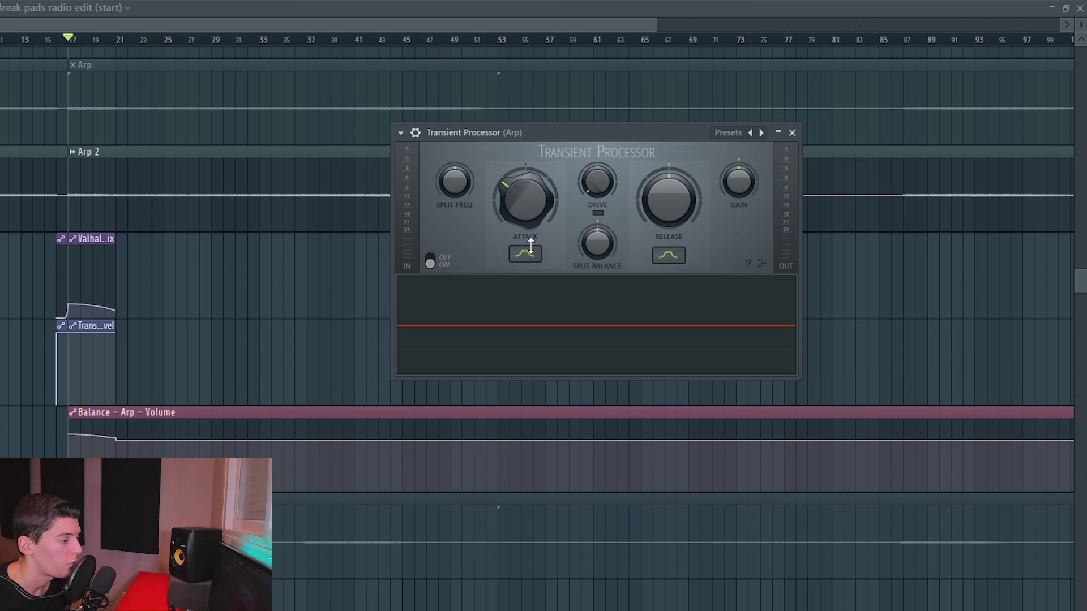
drag(512, 204, 512, 212)
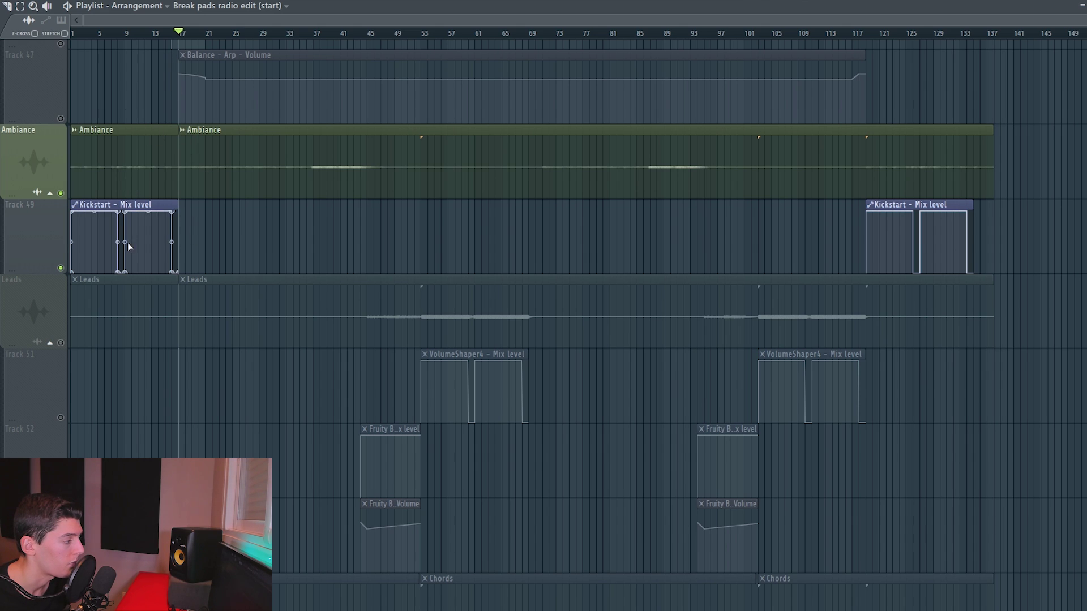
- Move the playhead into the first Kickstart - Mix level section of the Ambiance stem
click(91, 34)
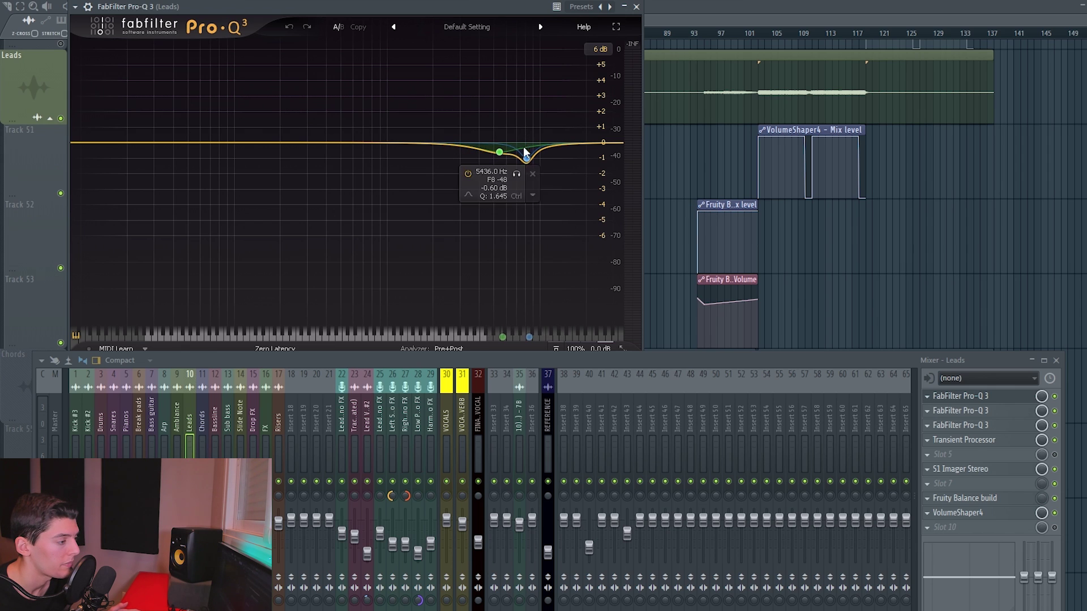
- Examine the three FabFilter Pro-Q 3 equalizers and the Transient Processor on the Leads mixer track
click(978, 396)
click(979, 410)
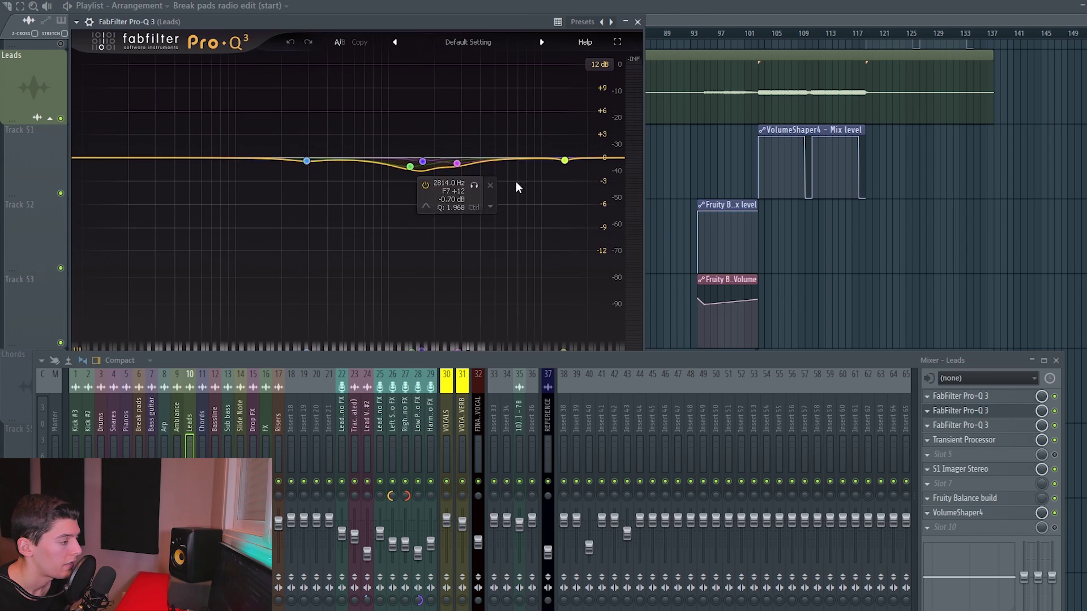
click(979, 425)
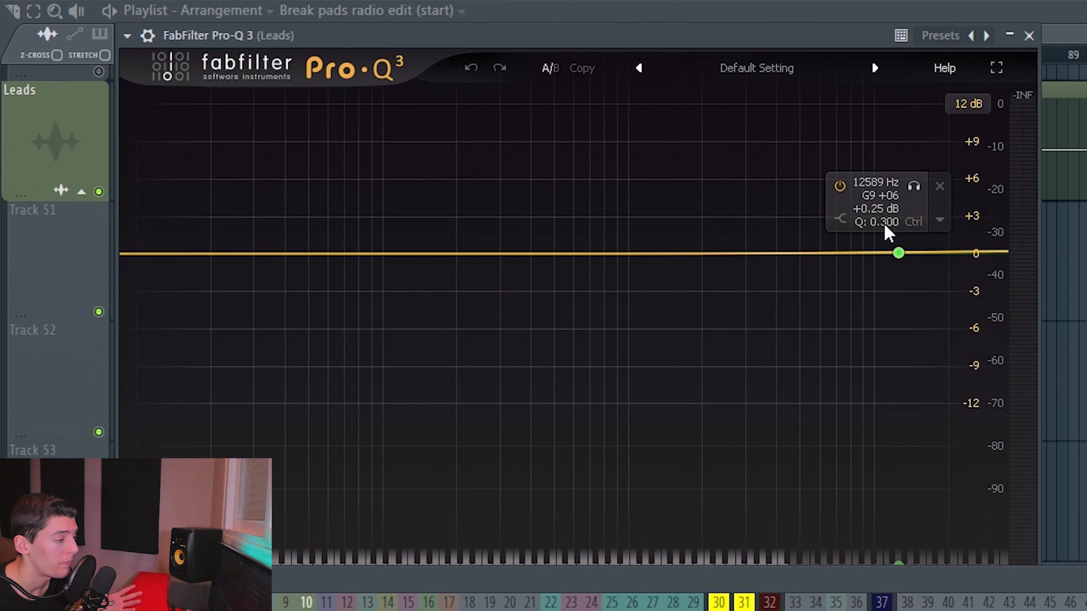
click(964, 439)
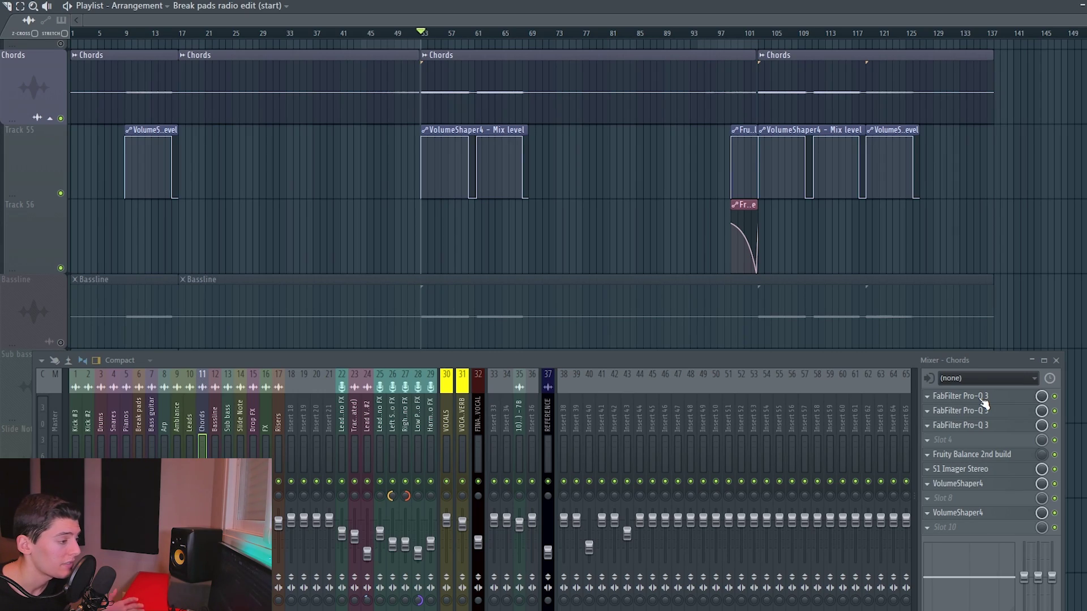
- Examine the first two FabFilter Pro-Q 3 equalizers on the Chords mixer track
click(962, 396)
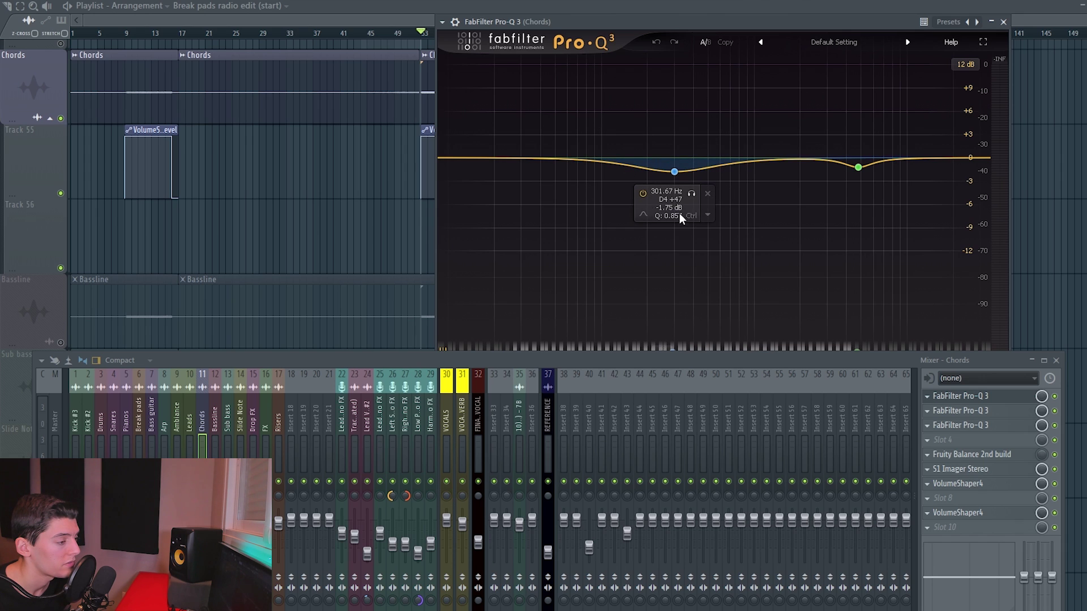
click(962, 411)
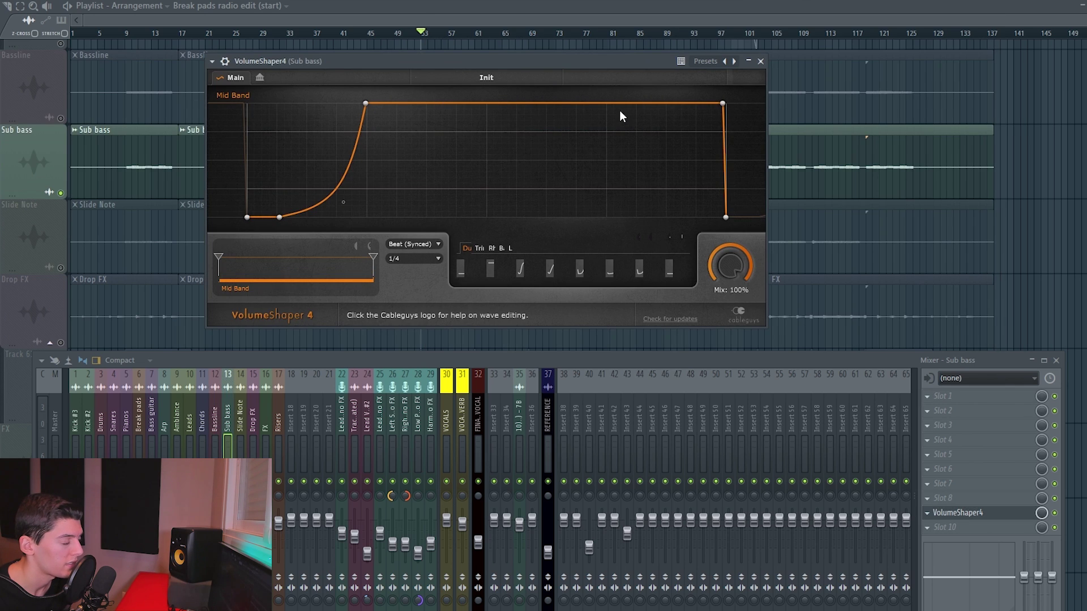
- Close the Sub bass VolumeShaper4 and select the FX automation clips on Tracks 63 to 66 for inspection
key(Escape)
scroll(318, 143, down, 2)
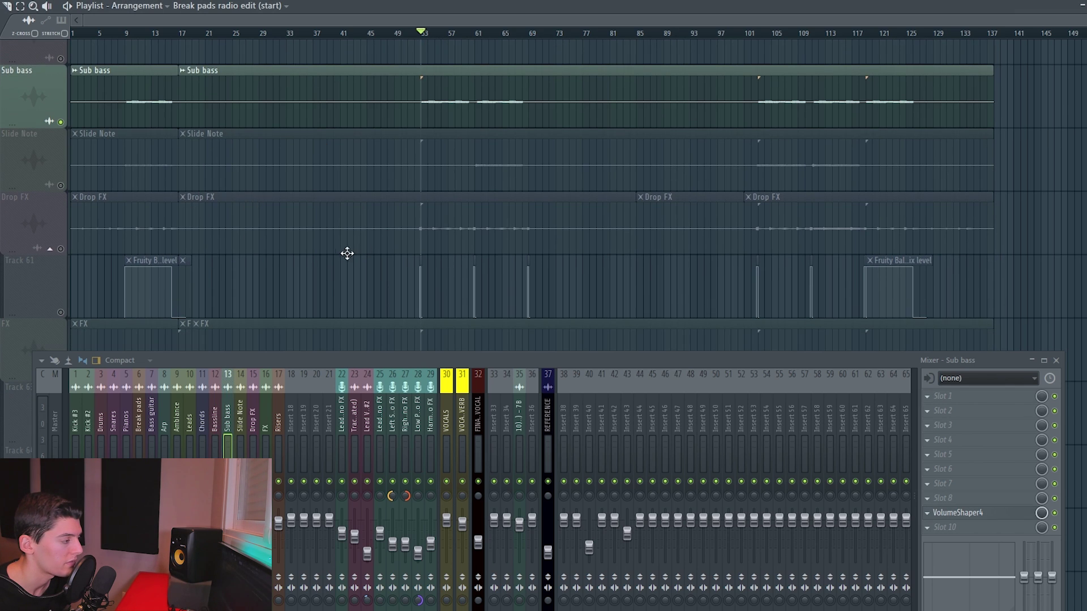
scroll(363, 249, down, 1)
scroll(406, 213, down, 3)
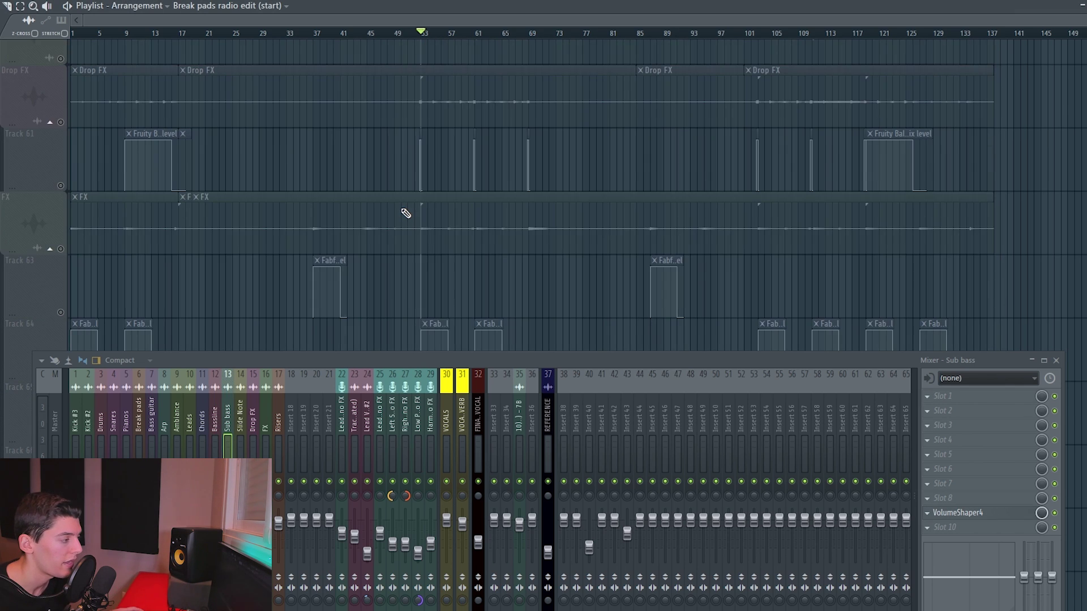
drag(102, 128, 999, 235)
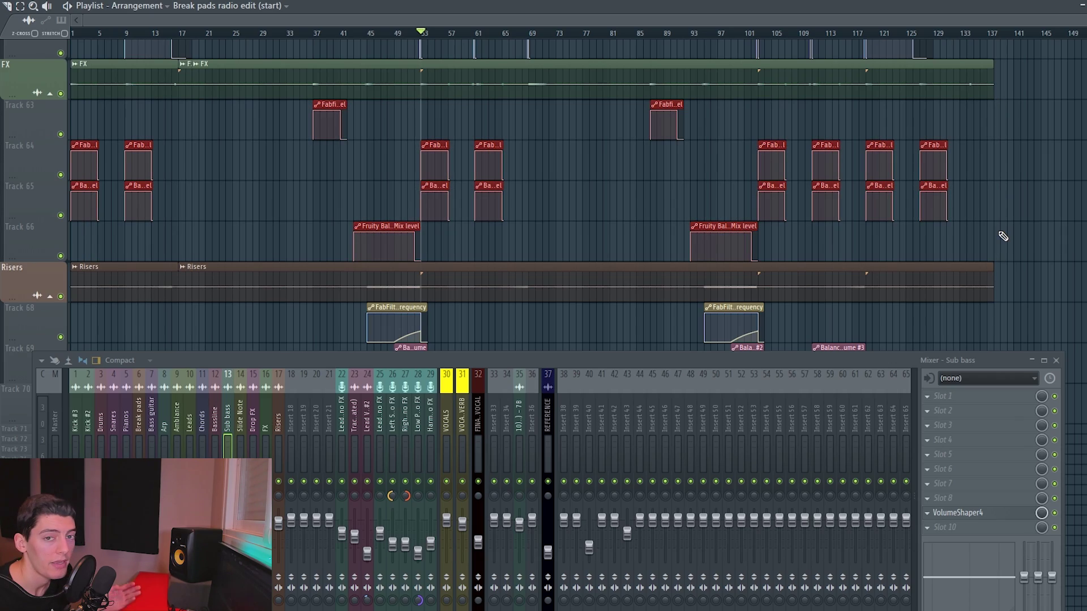